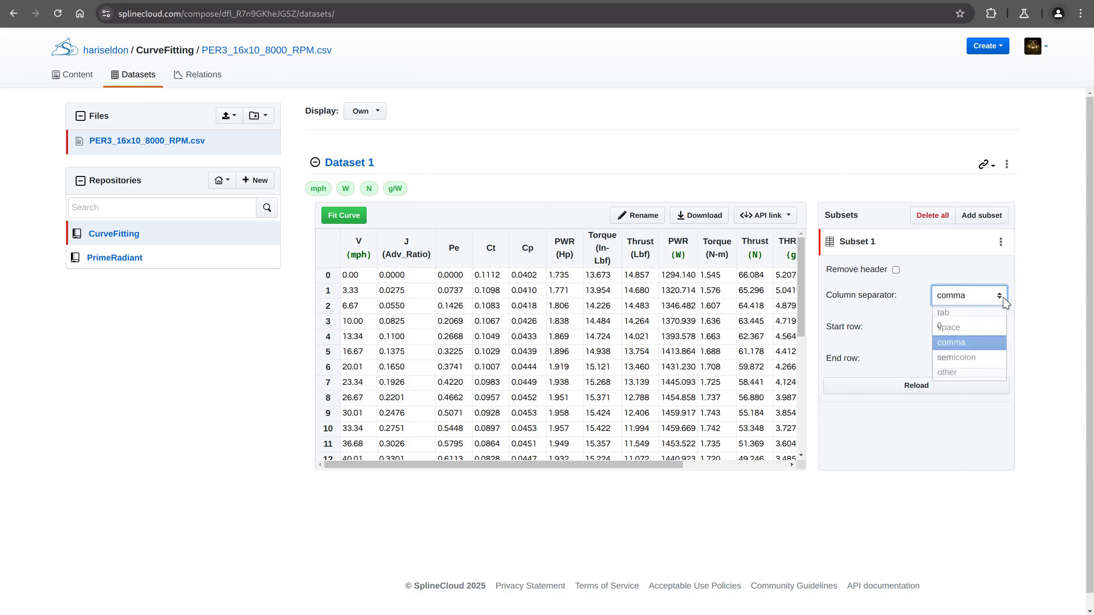
left_click(1032, 337)
left_click(962, 326)
left_click(966, 359)
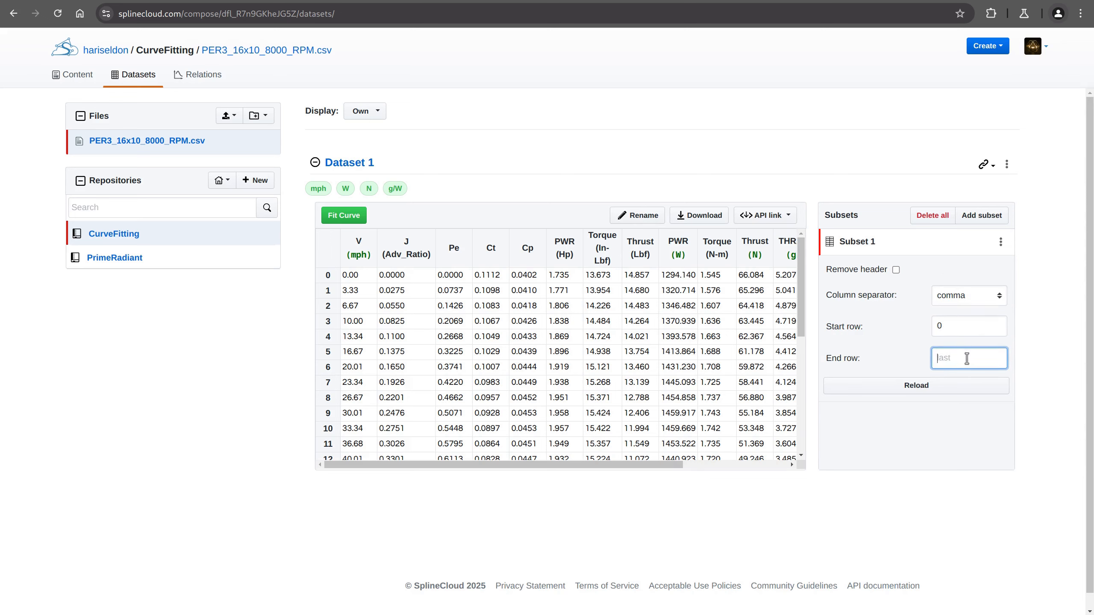
left_click(1056, 354)
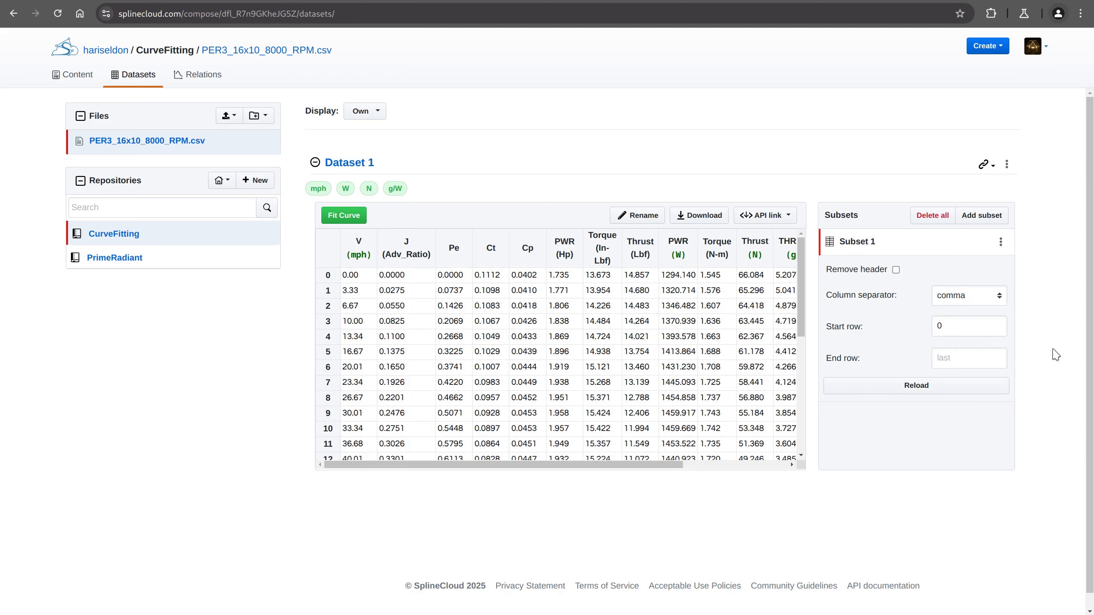
Rename the dataset to "Propeller 16x10 @ 8000 RPM" and save the new name.
left_click(1007, 164)
left_click(967, 194)
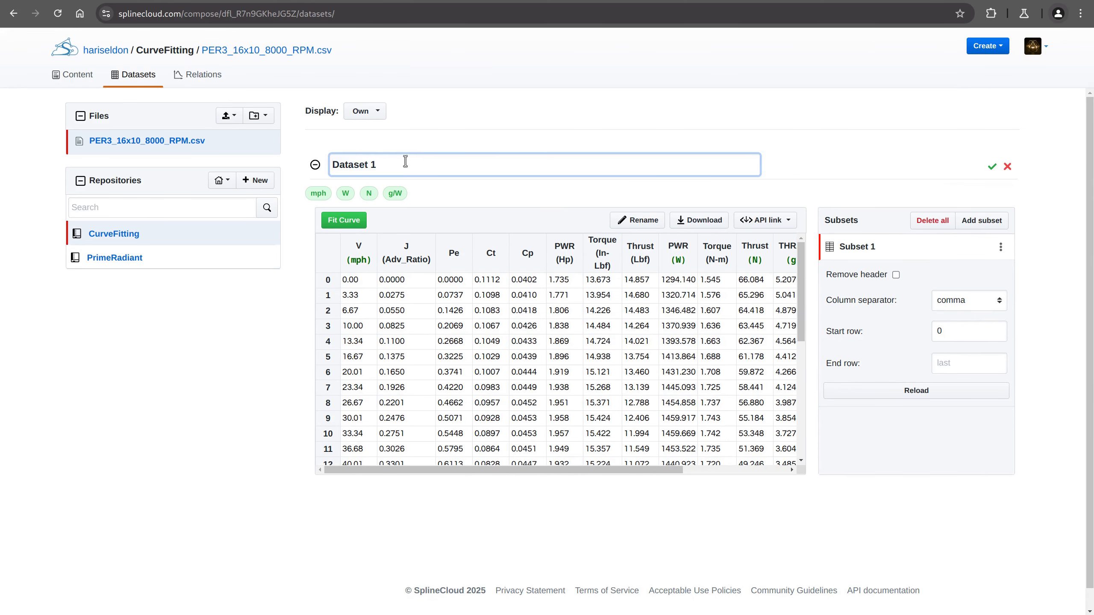
left_click_drag(405, 161, 316, 165)
type("Propel")
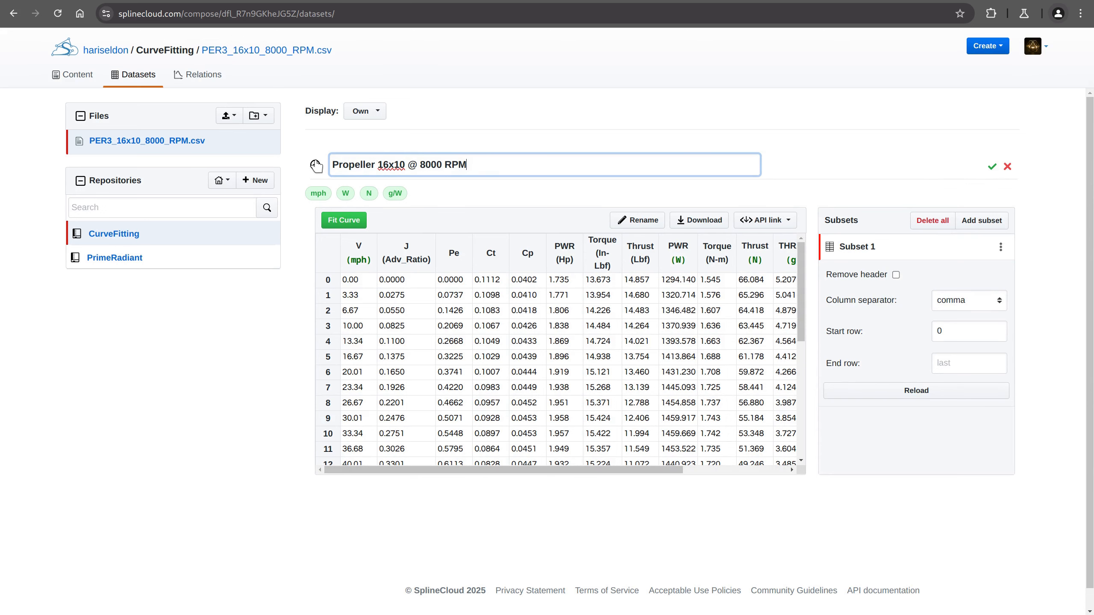
type("ler 16x10 @ 8000 RPM")
left_click(992, 166)
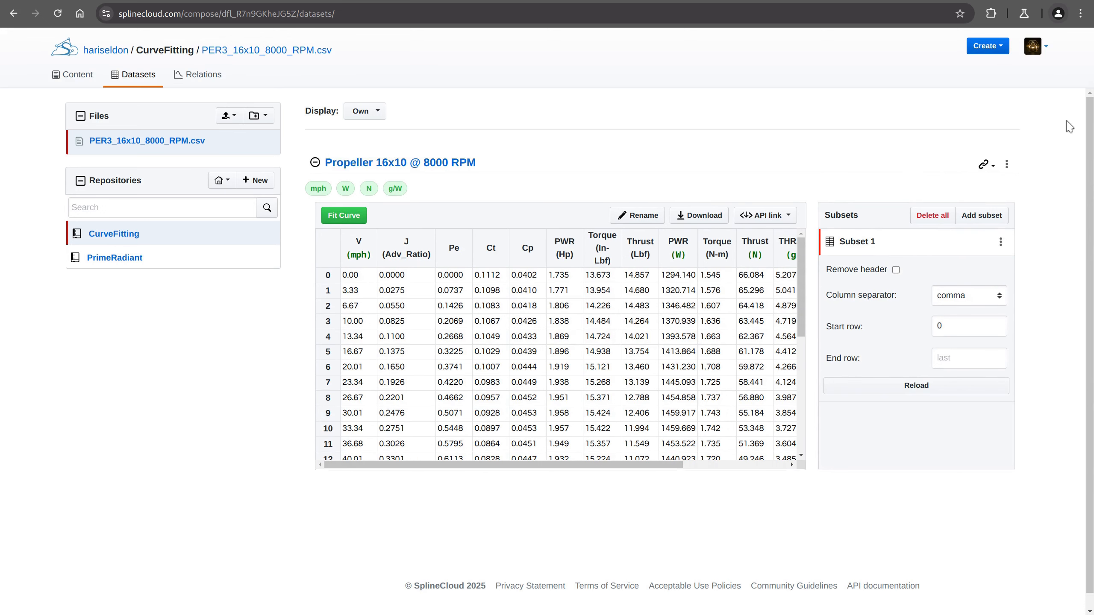
Create a data relation from the propeller dataset for curve fitting, with V (mph) on the X axis and Pe on the Y axis.
left_click(358, 215)
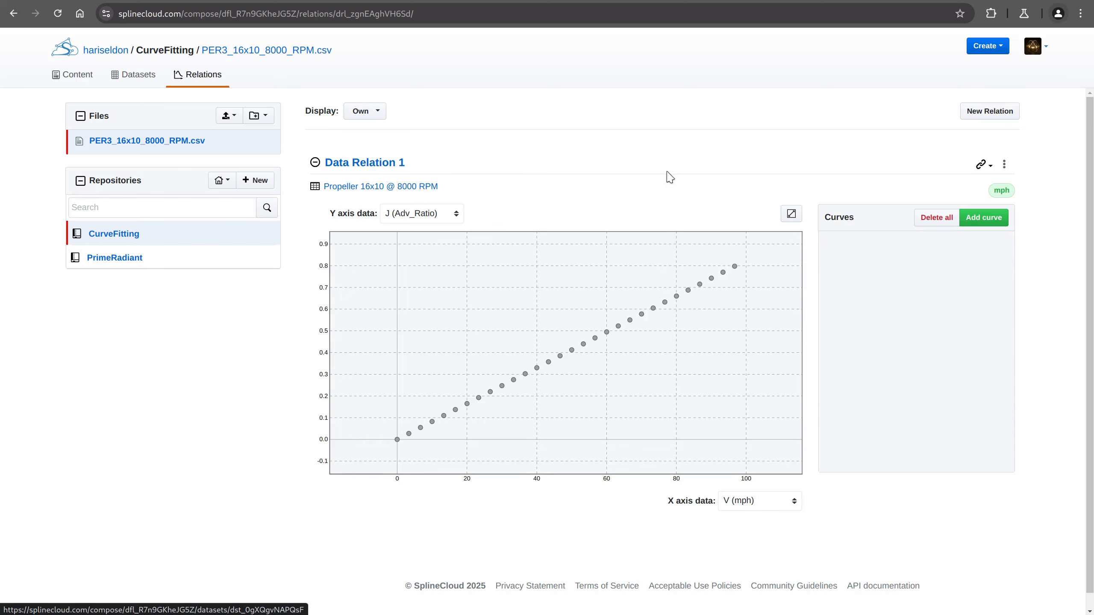
left_click(797, 504)
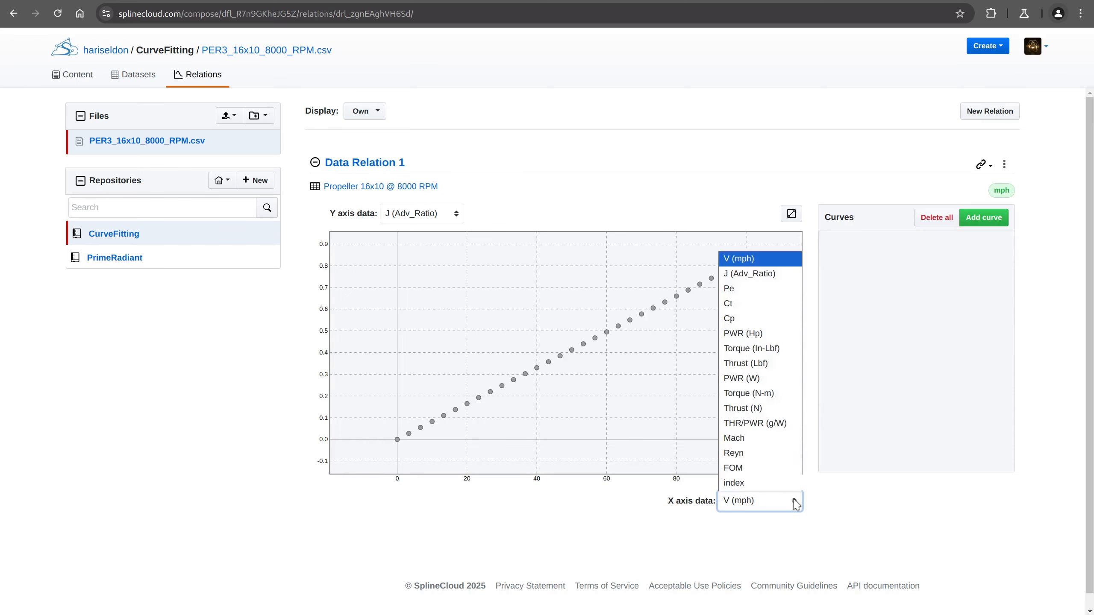
left_click(750, 259)
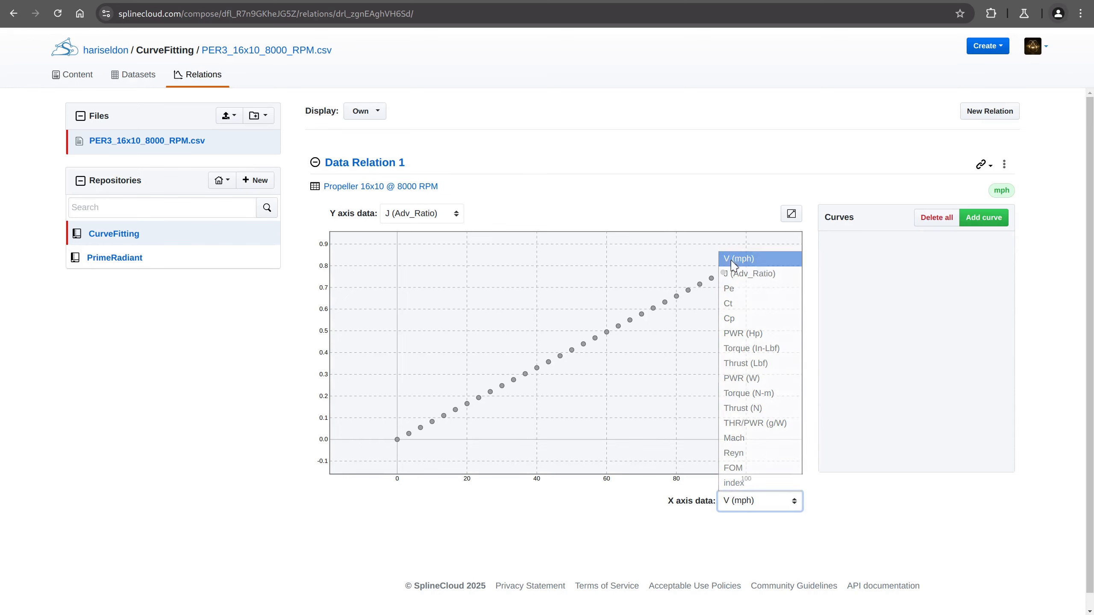
left_click(459, 217)
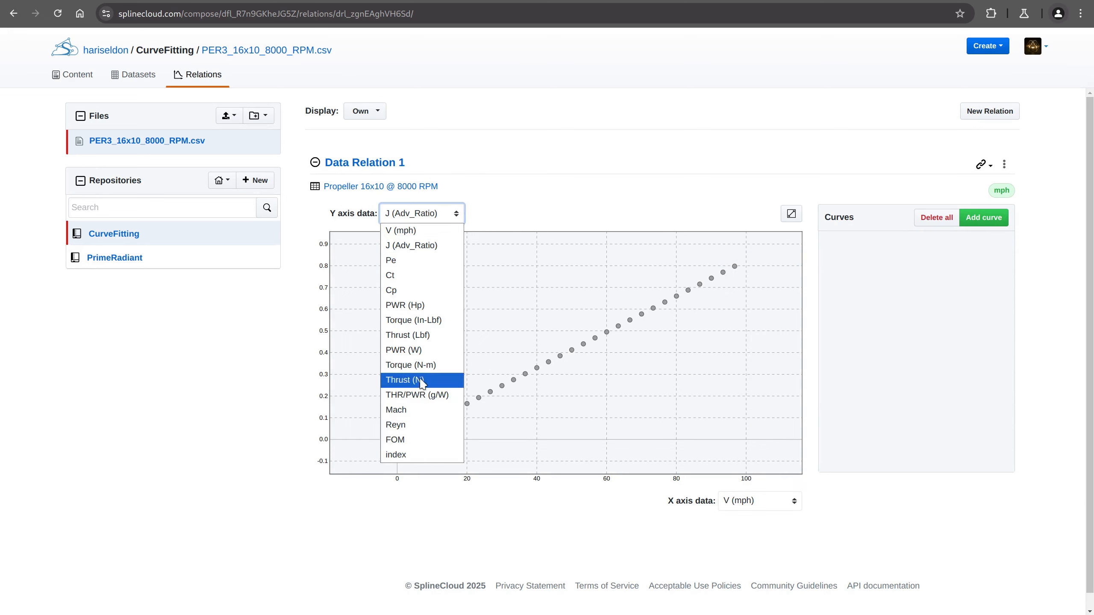
left_click(400, 262)
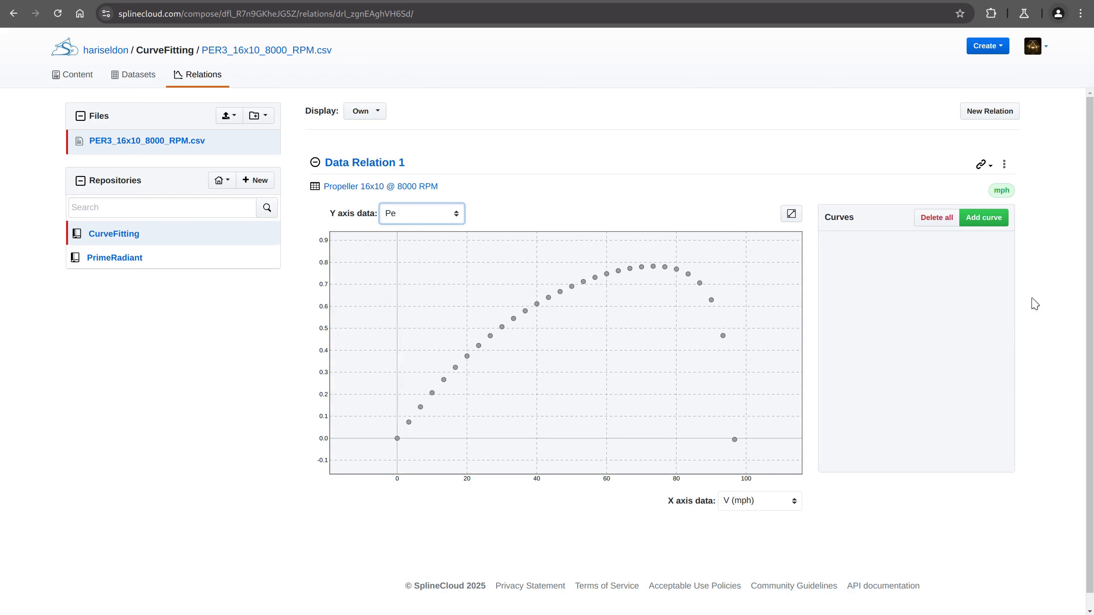
Add a spline curve to the Pe versus V relation and inspect its fit near the peak.
left_click(985, 222)
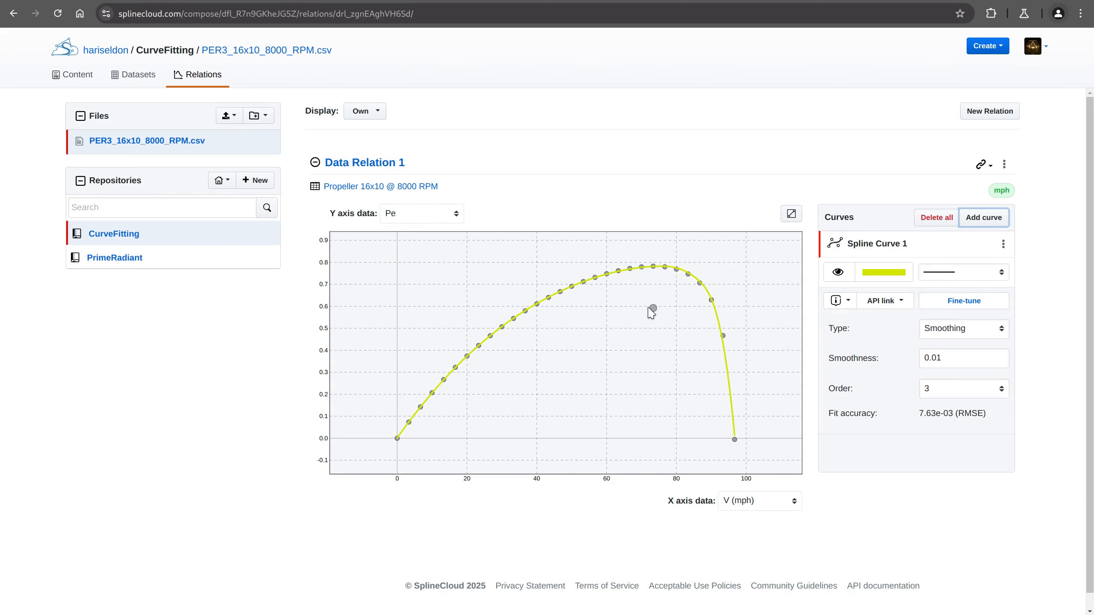
scroll(647, 311, "up", 3)
left_click_drag(651, 286, 686, 293)
scroll(676, 298, "down", 2)
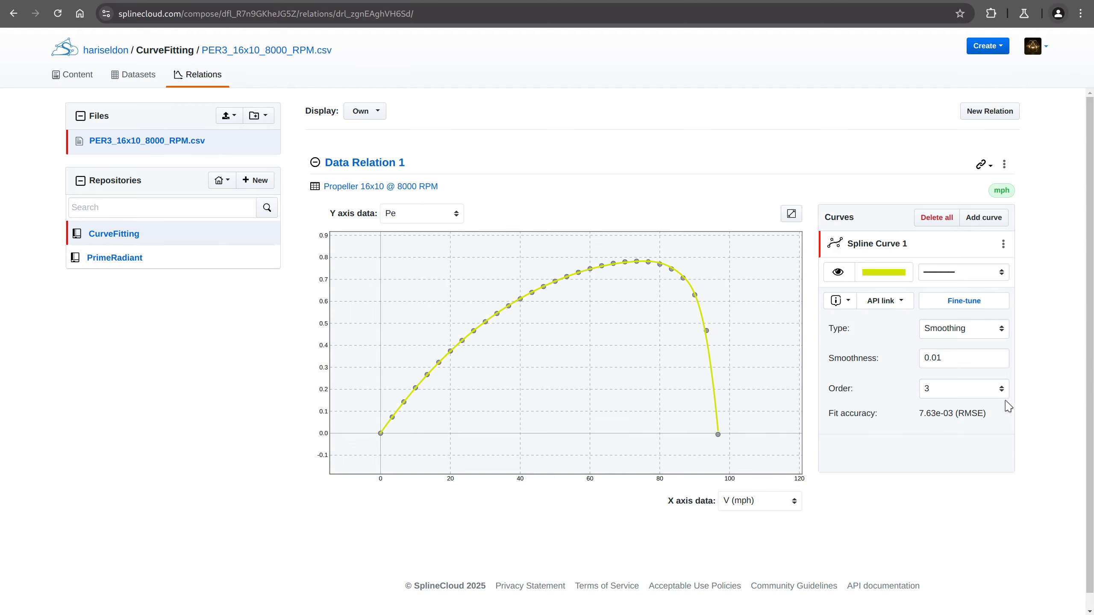
left_click(999, 390)
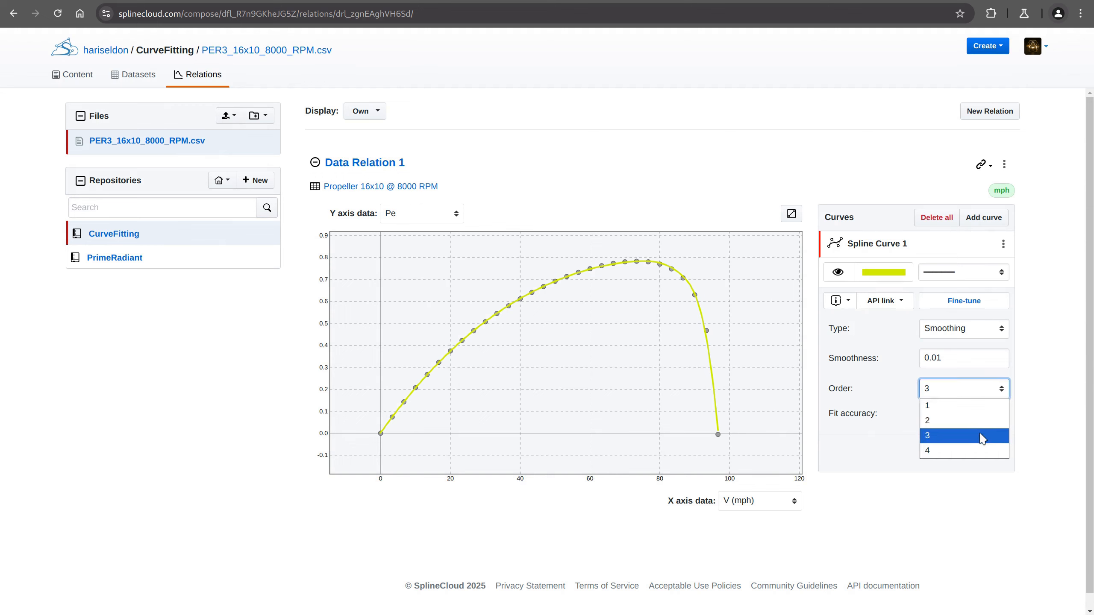
left_click(1068, 415)
left_click(1006, 329)
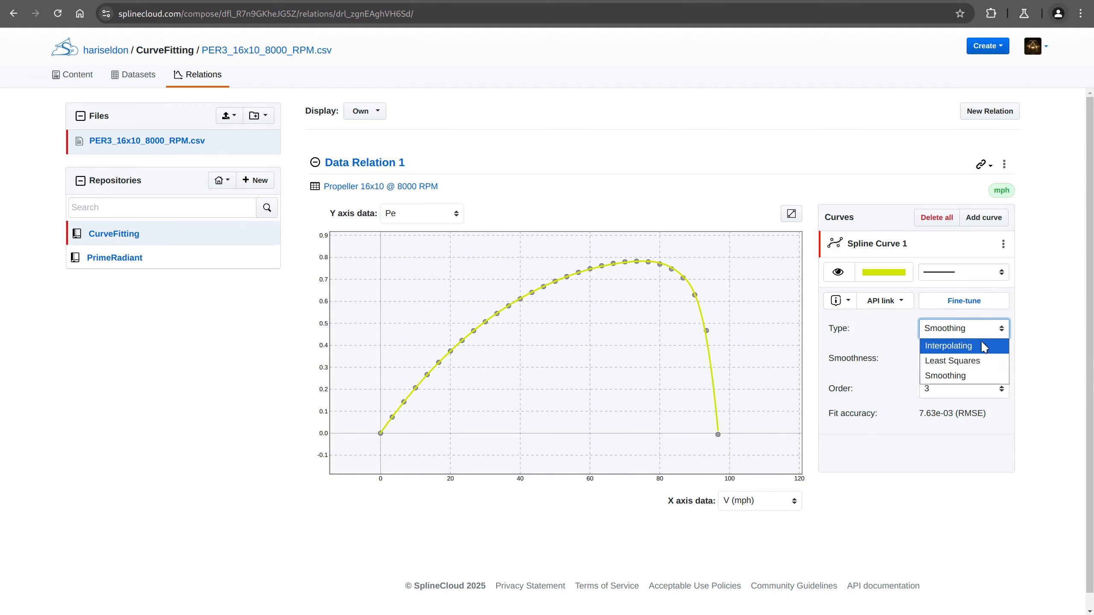
left_click(1050, 297)
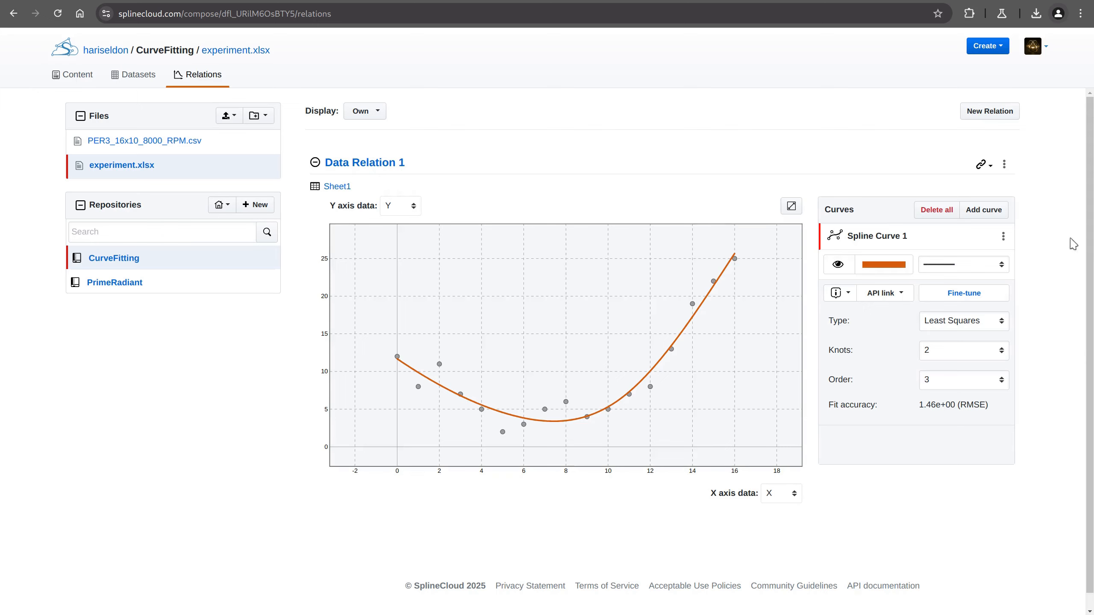
Refit the experiment.xlsx least-squares curve with order 2, trying 8 knots and settling on 1 knot.
left_click(1000, 381)
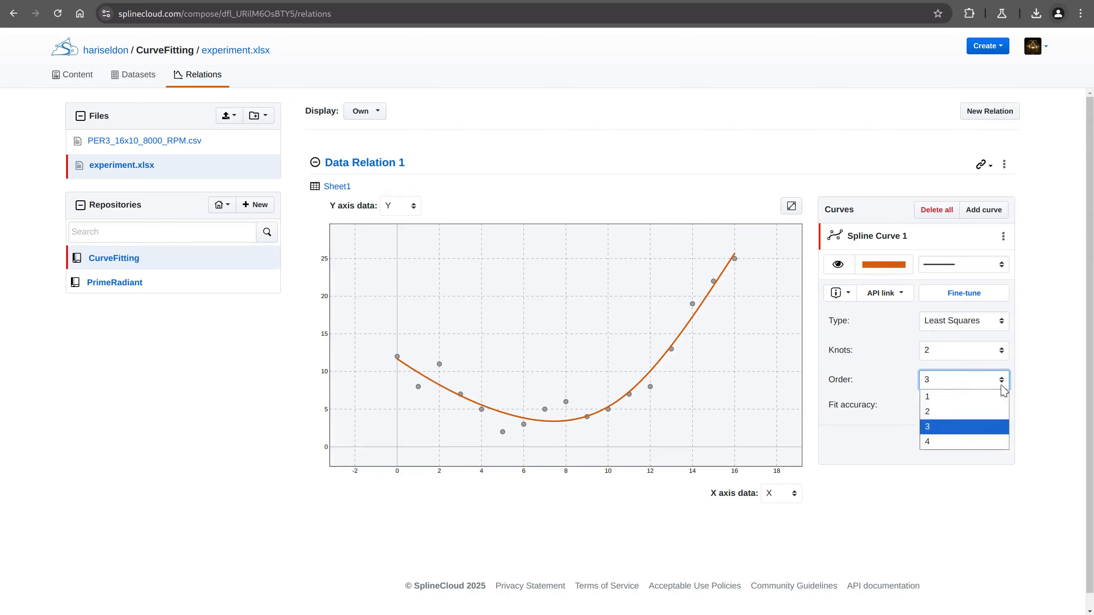
left_click(965, 413)
left_click(1002, 351)
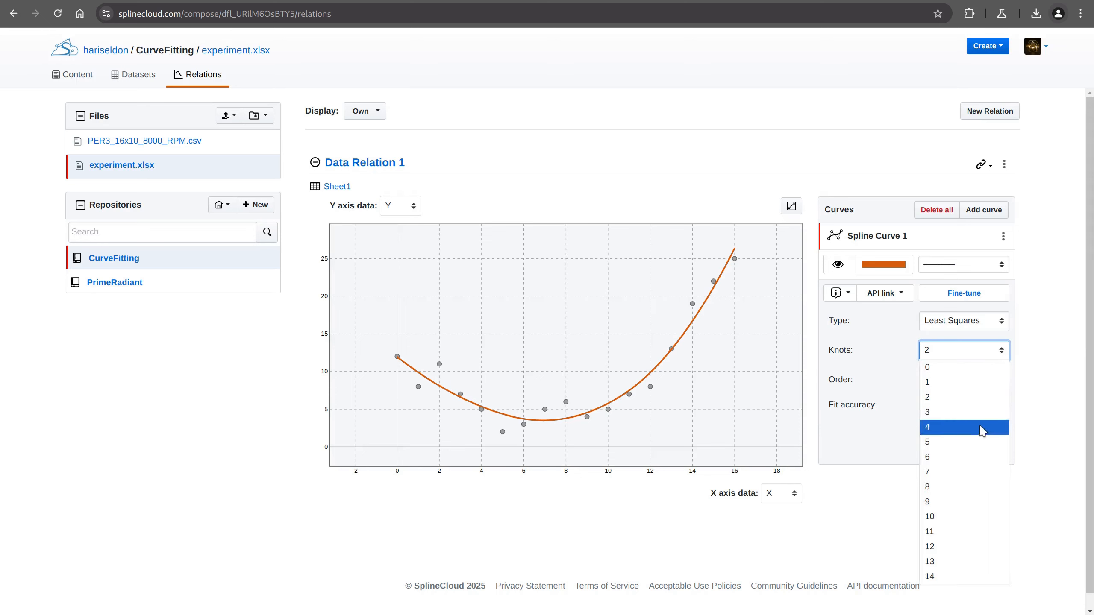
left_click(963, 486)
left_click(1006, 353)
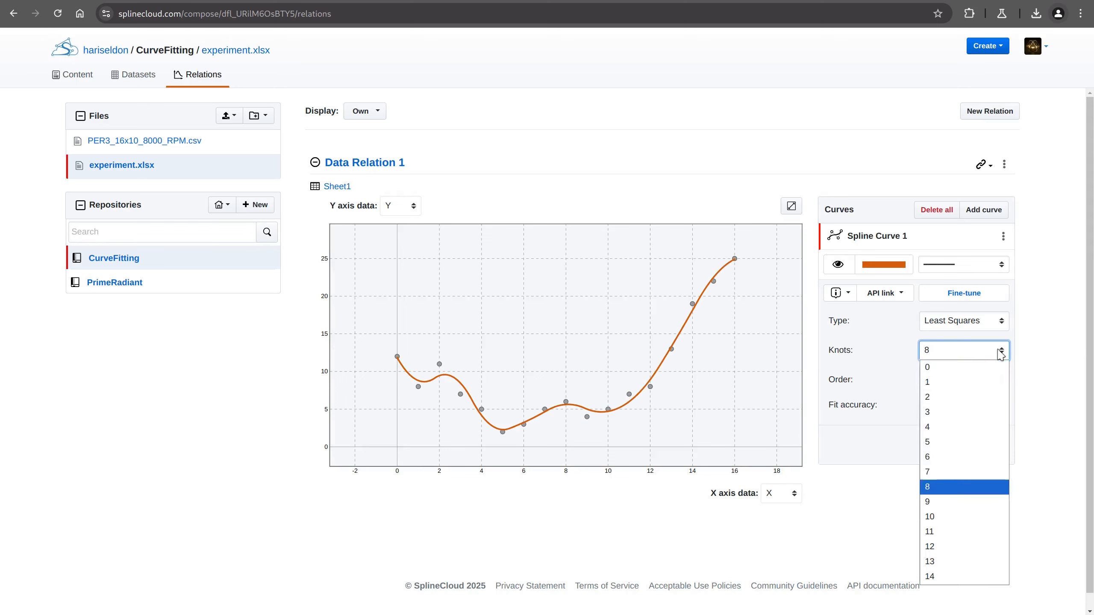
left_click(969, 383)
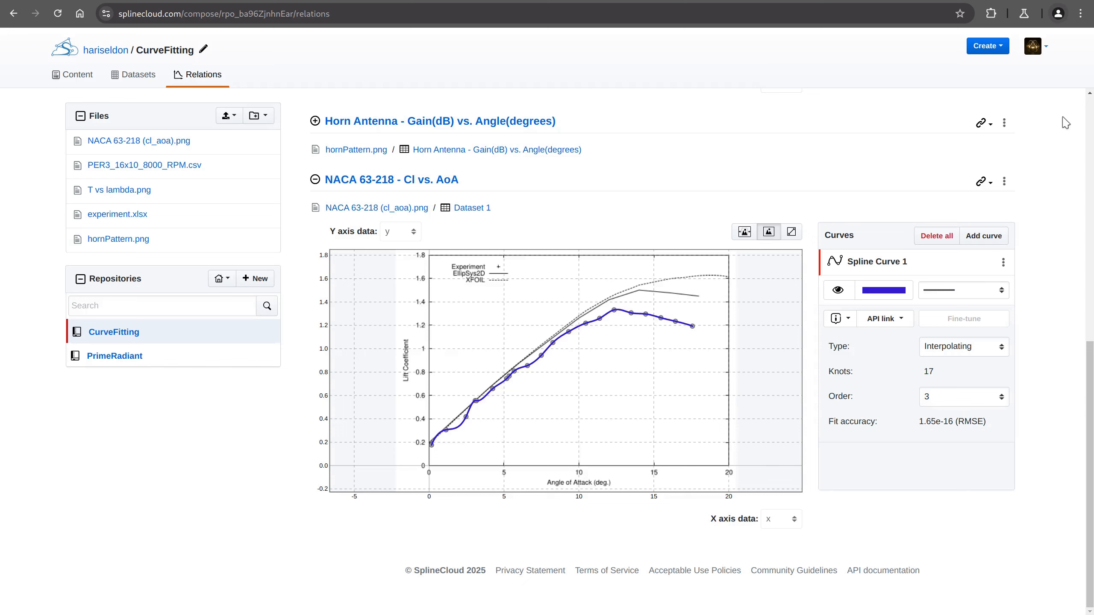
Change the NACA 63-218 Cl vs. AoA curve type to Least Squares, inspect the fit closely and restore the full plot view.
left_click(1002, 353)
left_click(967, 379)
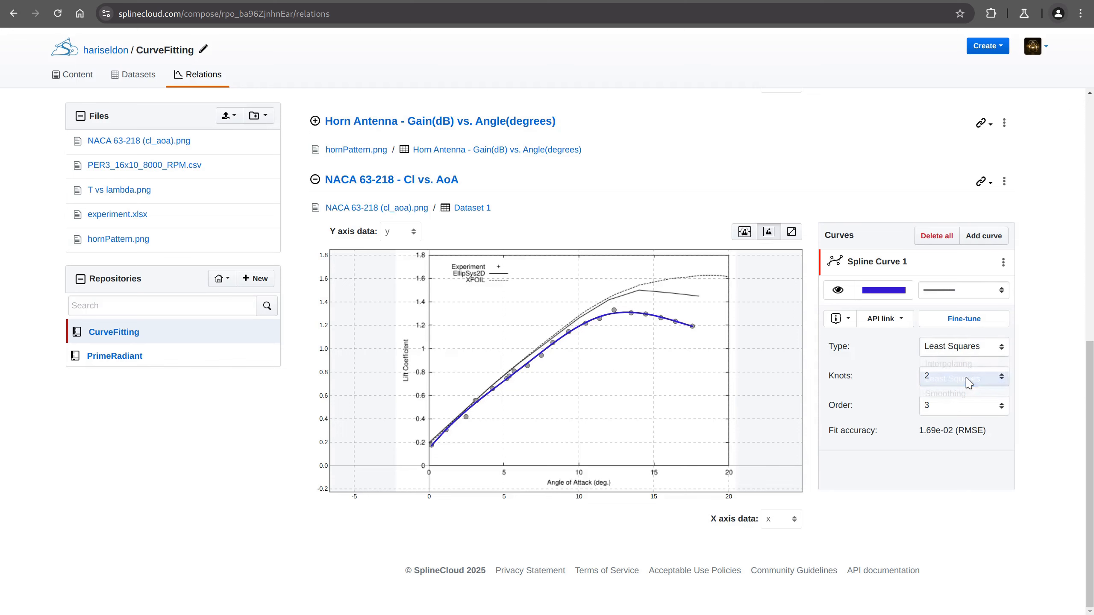
scroll(620, 364, "up", 5)
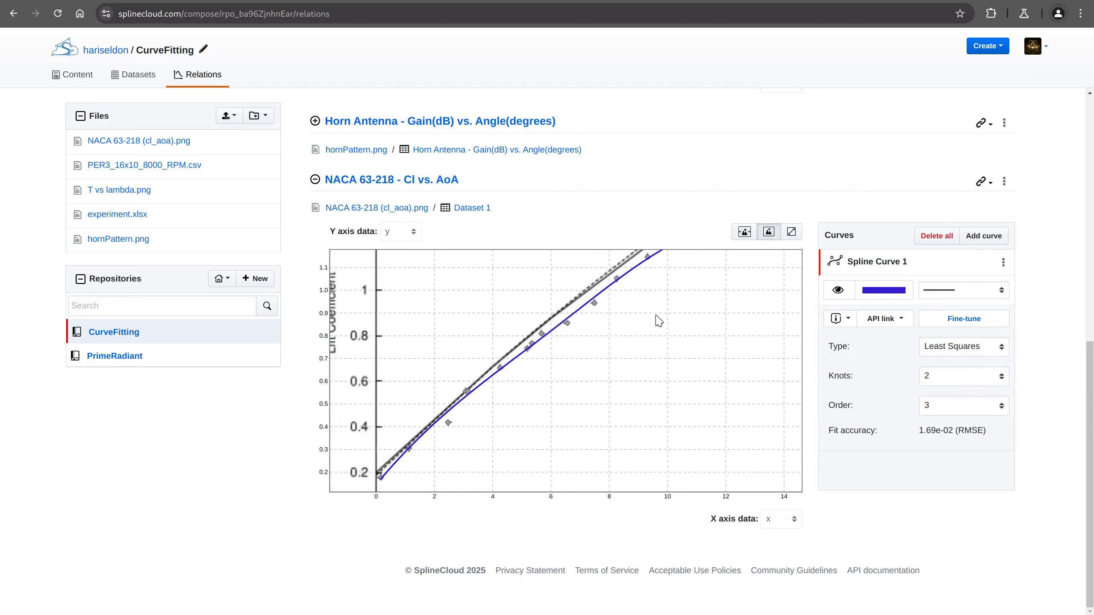
scroll(659, 321, "down", 5)
left_click(791, 232)
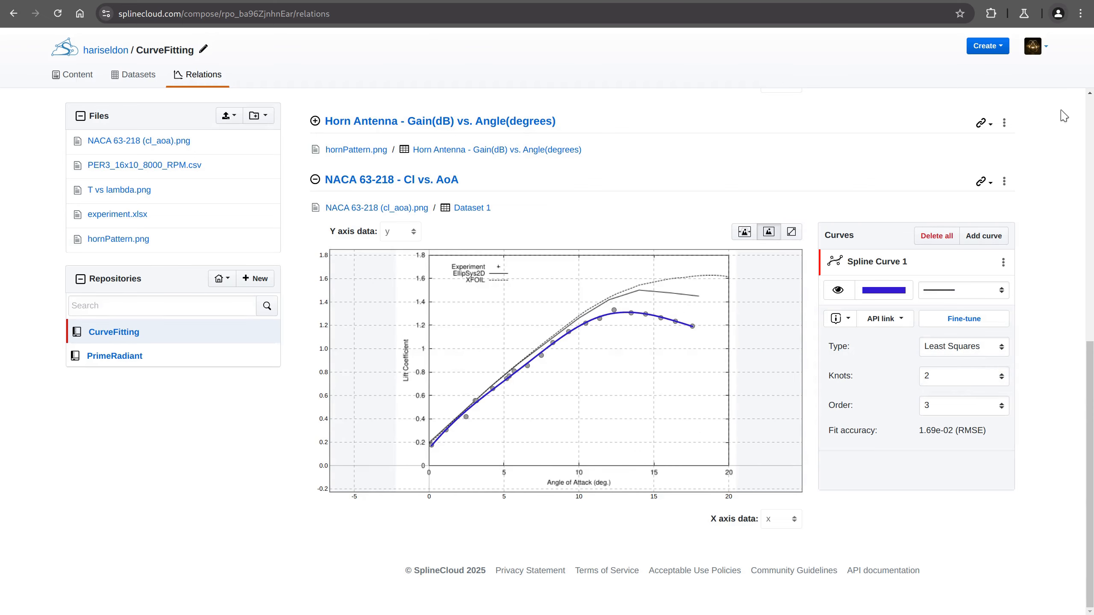
Expand the Horn Antenna relation, change its curve type to Least Squares with 8 knots and inspect the fit.
left_click(315, 120)
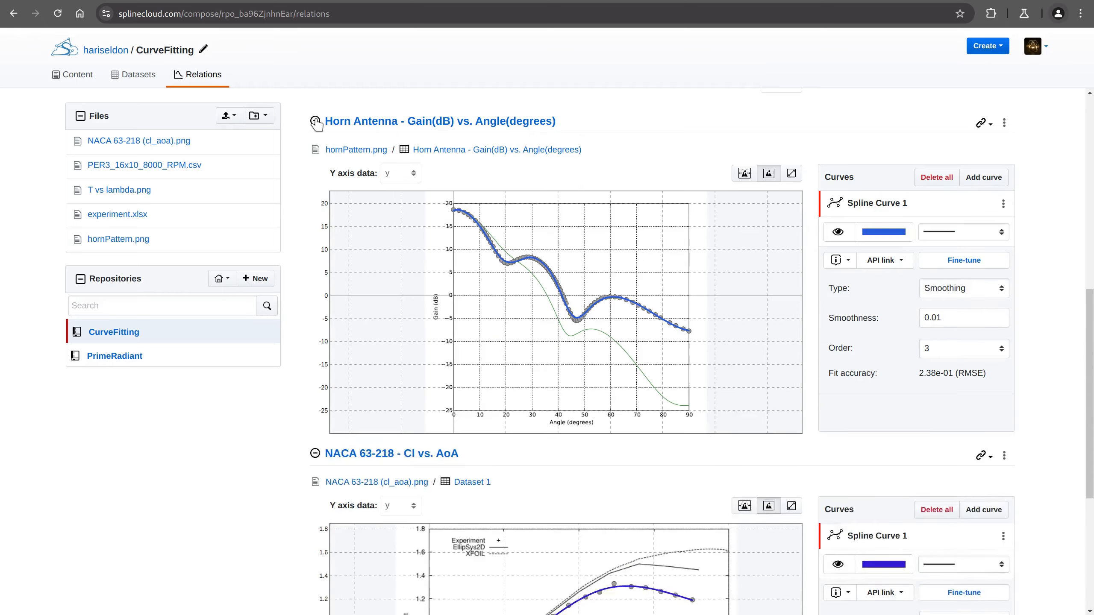
left_click(999, 302)
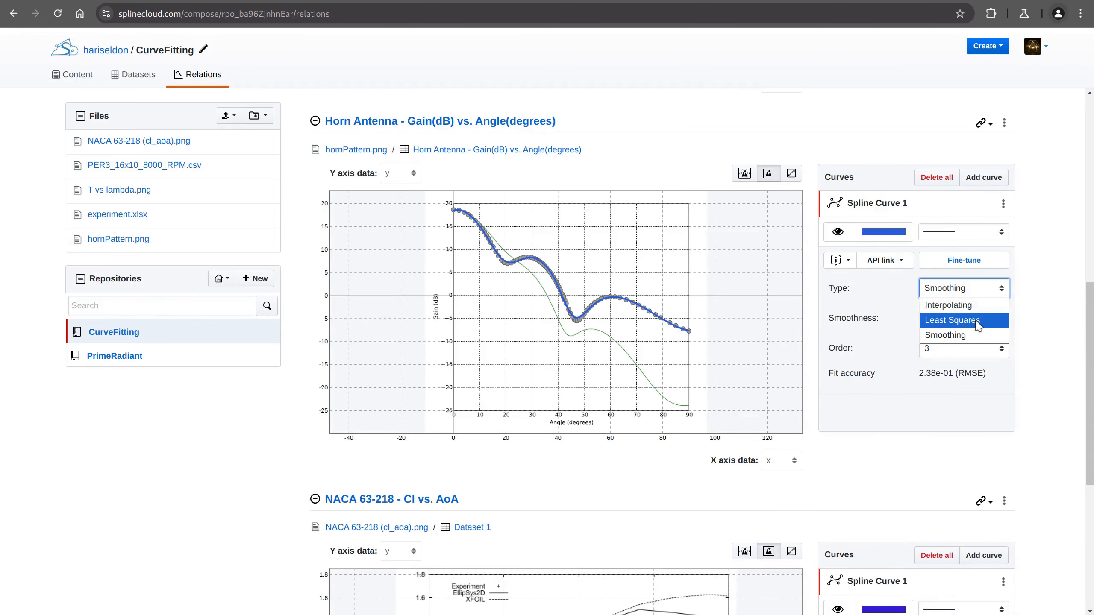
left_click(979, 326)
left_click(956, 320)
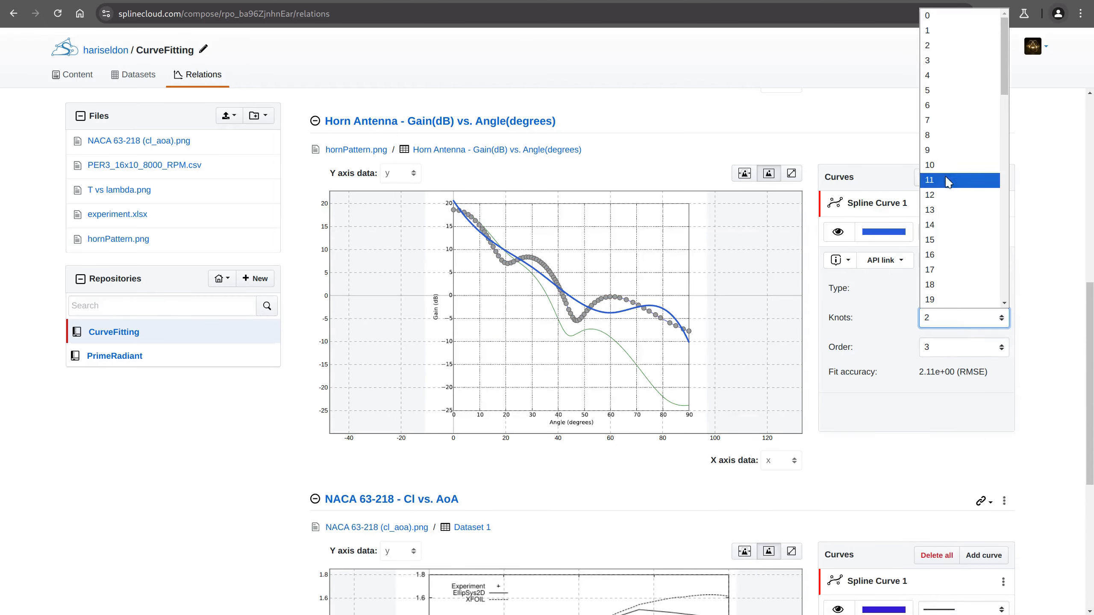
left_click(942, 139)
scroll(618, 311, "up", 5)
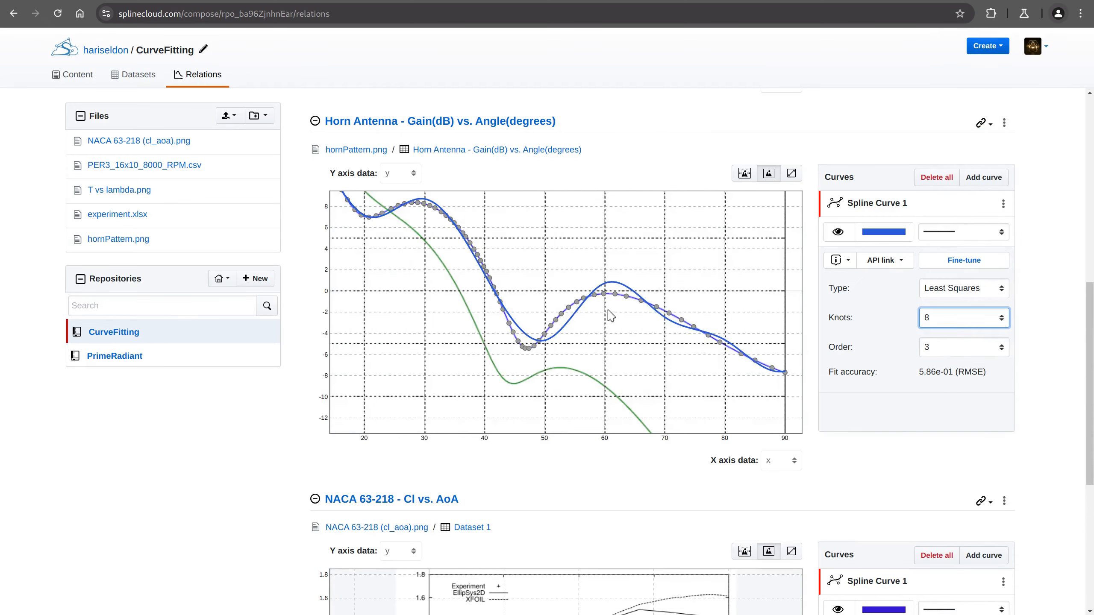
left_click_drag(688, 353, 559, 330)
Set the Horn Antenna curve's knots to 10, check the fit up close and restore the full plot view.
left_click(938, 318)
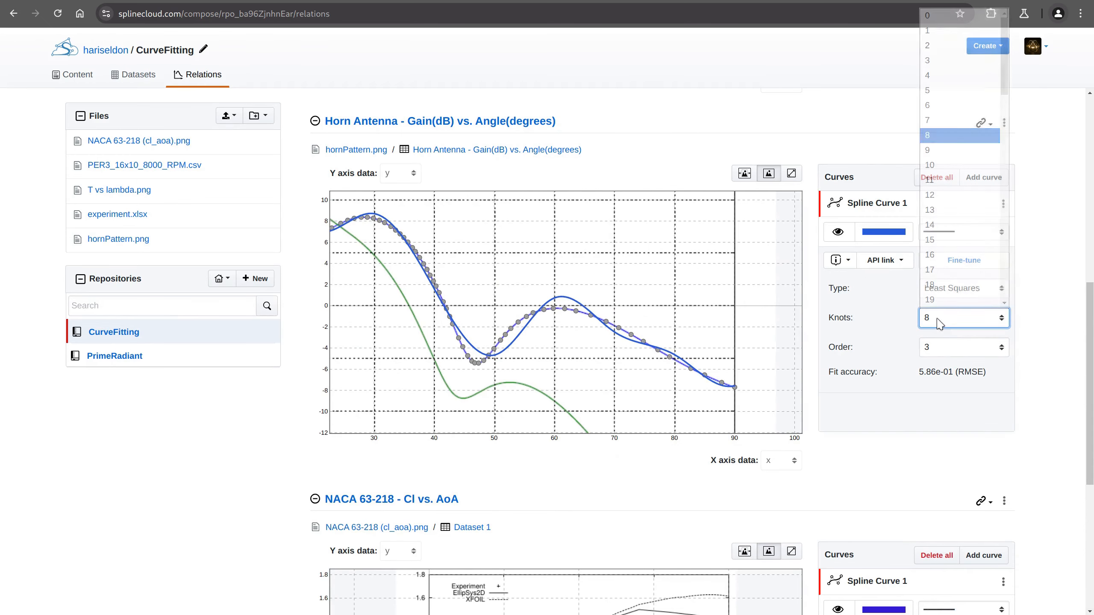
left_click(929, 165)
scroll(601, 300, "up", 3)
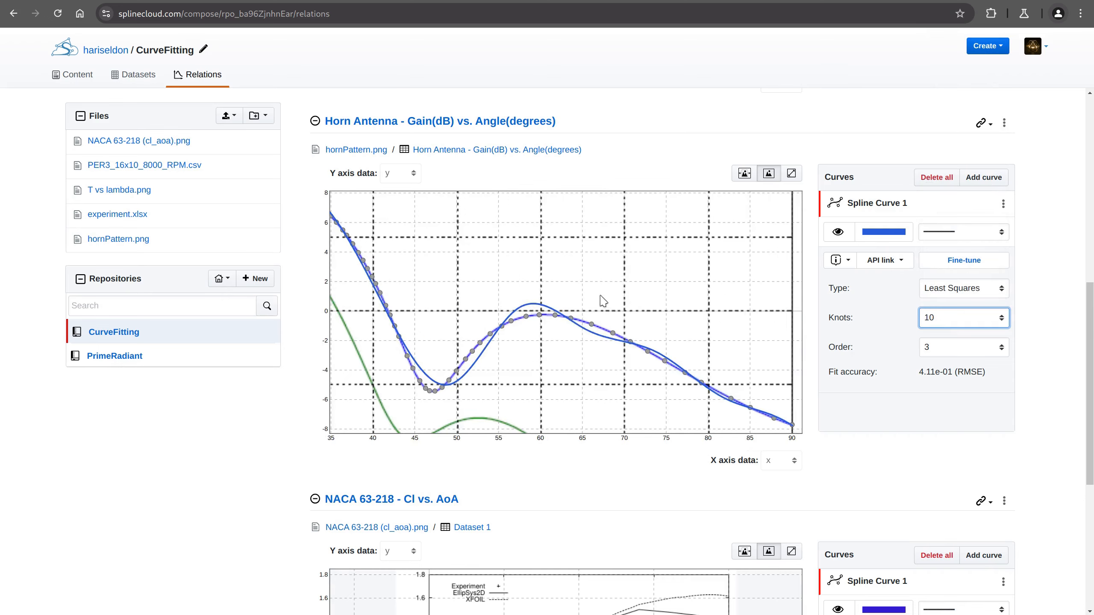
scroll(732, 309, "down", 3)
left_click(791, 173)
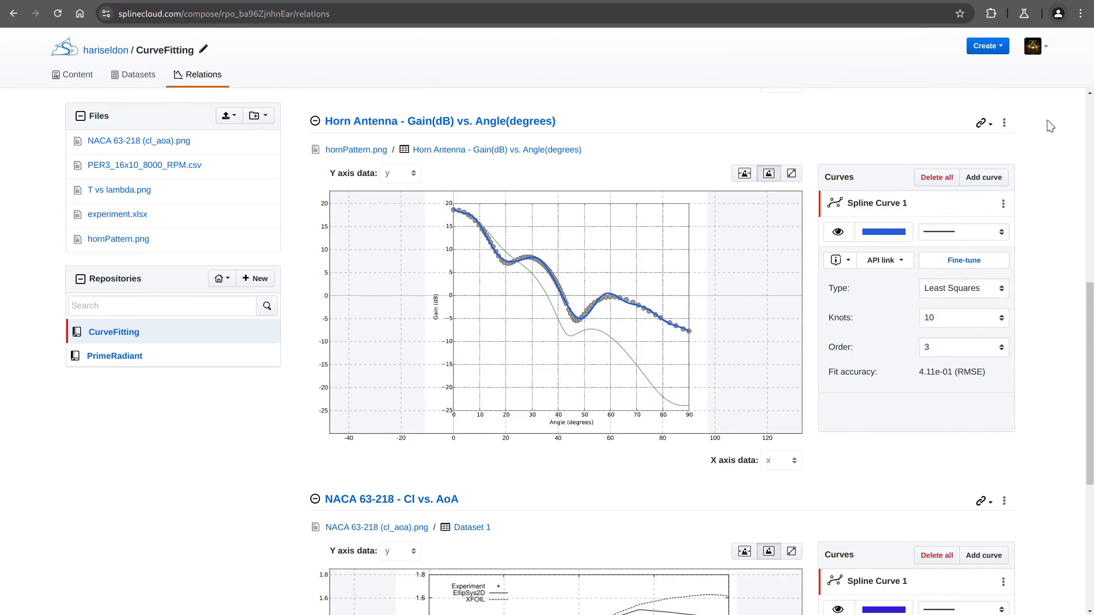
Change the Horn Antenna curve type to Interpolating, inspect how it follows the points and restore the full plot view.
left_click(1006, 290)
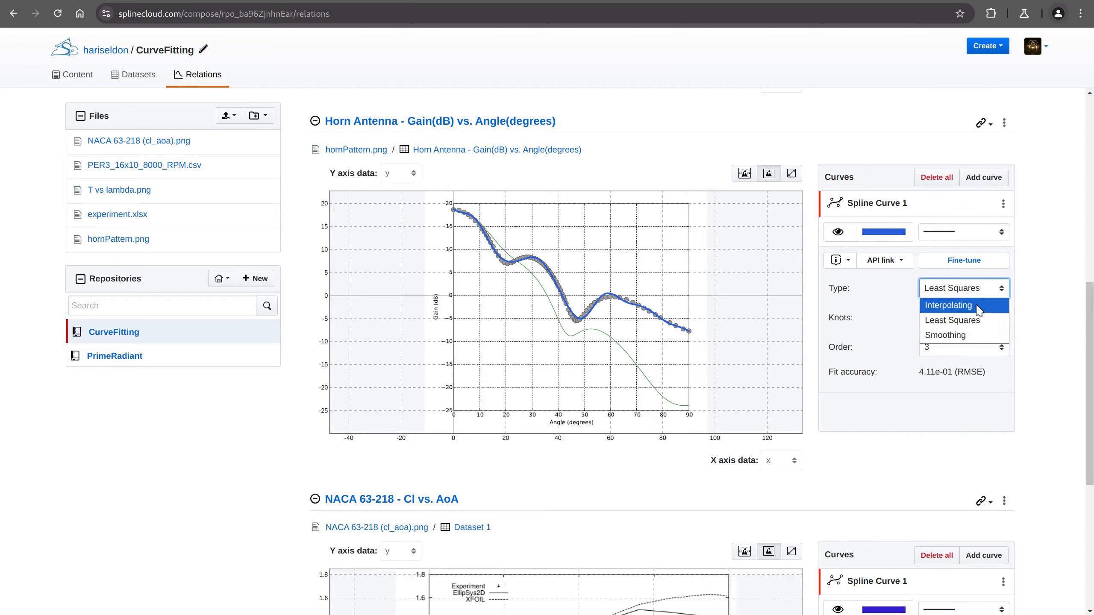
left_click(978, 307)
scroll(596, 252, "up", 6)
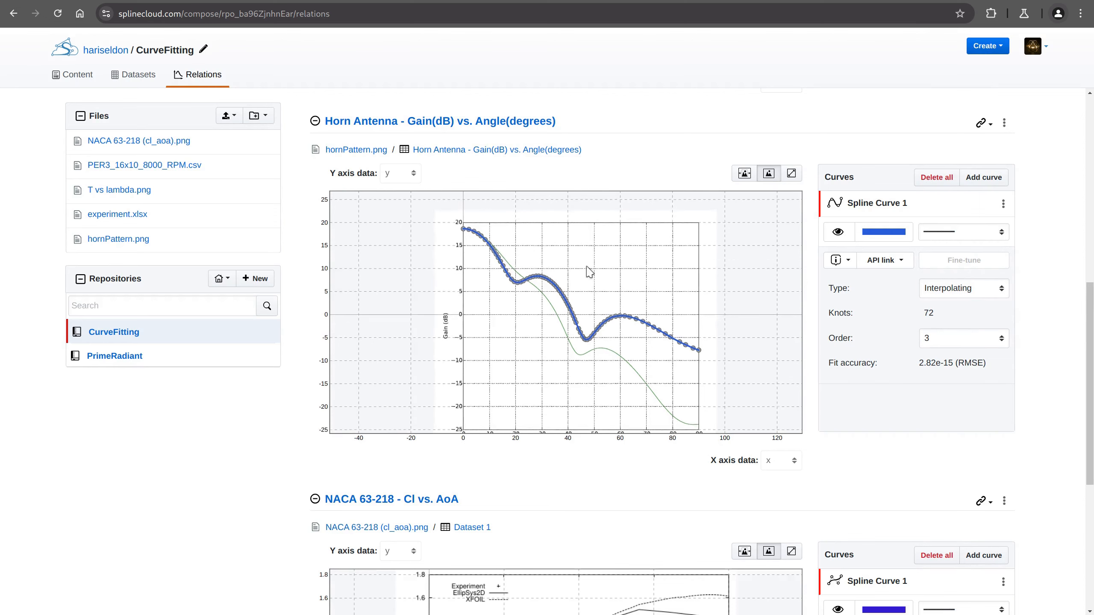
left_click_drag(654, 335, 539, 255)
left_click_drag(704, 363, 490, 204)
left_click_drag(723, 328, 537, 264)
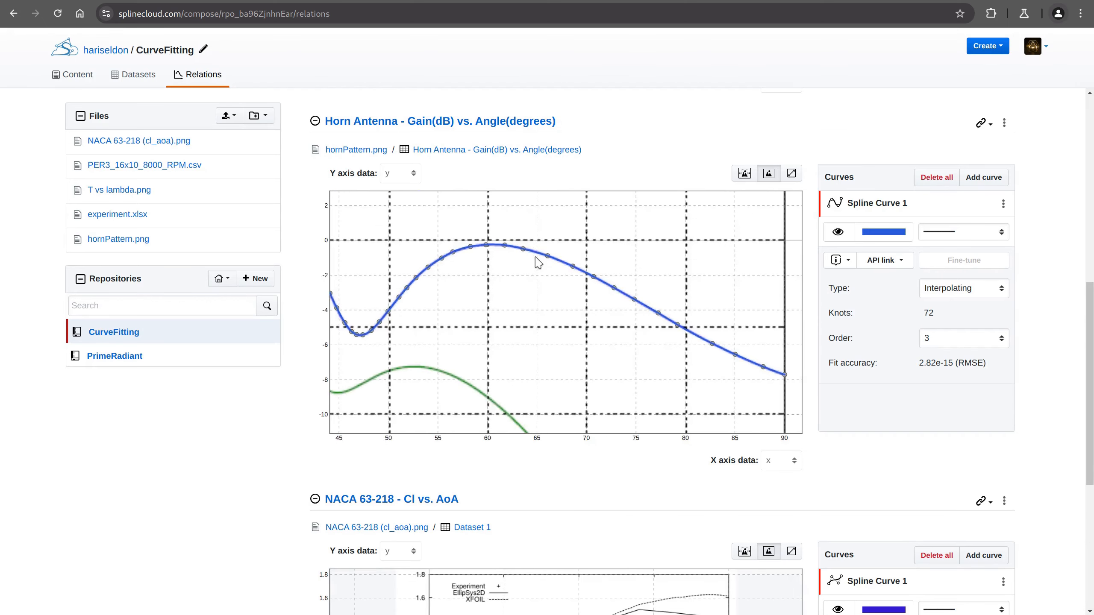
scroll(562, 260, "down", 4)
left_click(784, 177)
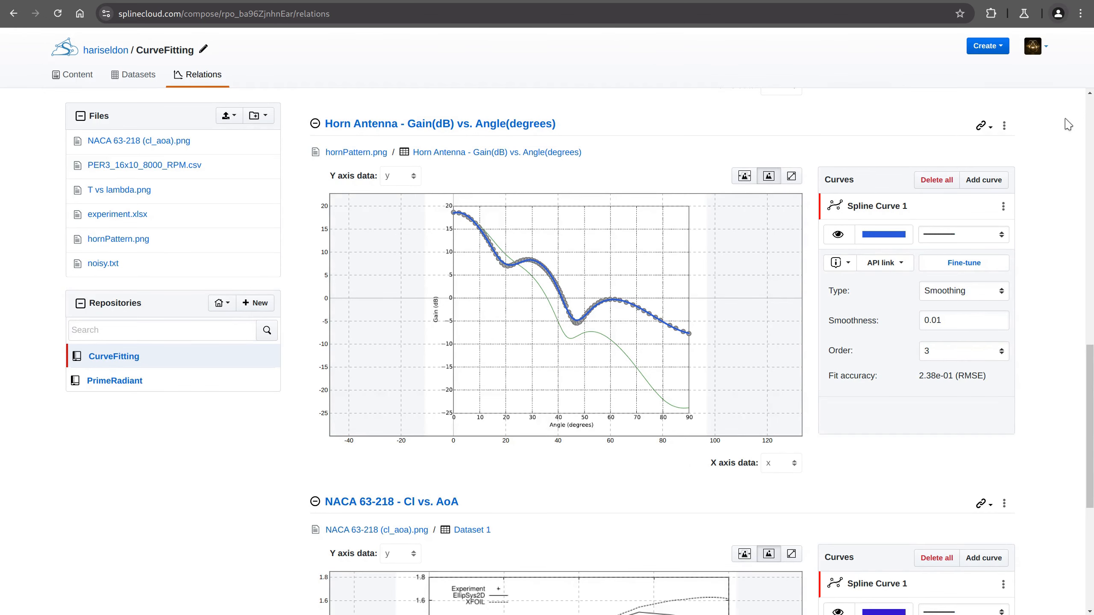
Open the noisy.txt dataset and create a data relation from it for curve fitting.
left_click(115, 268)
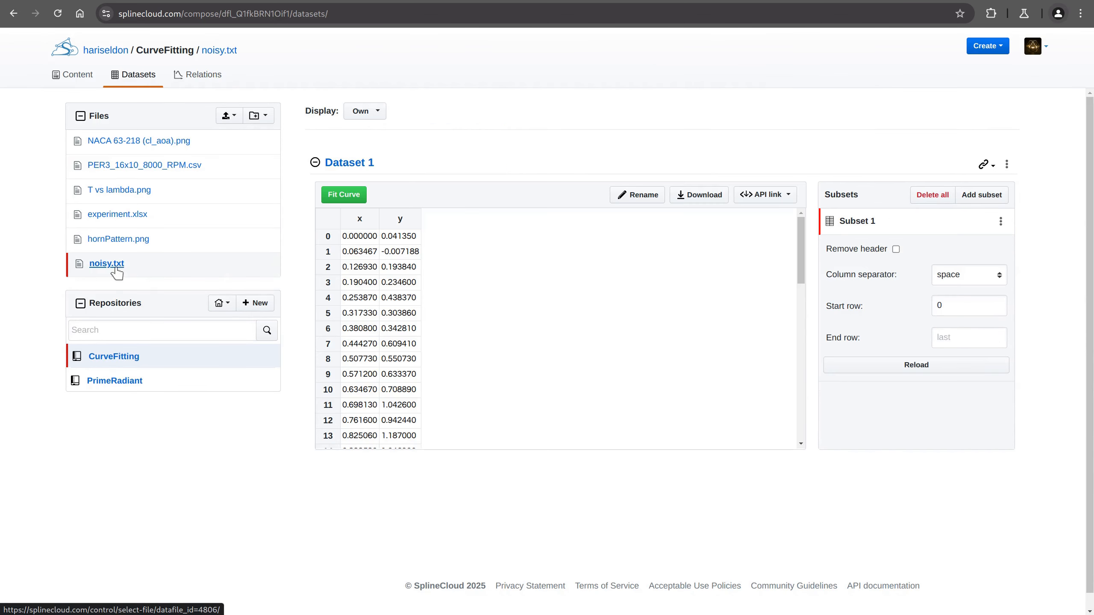
left_click(352, 199)
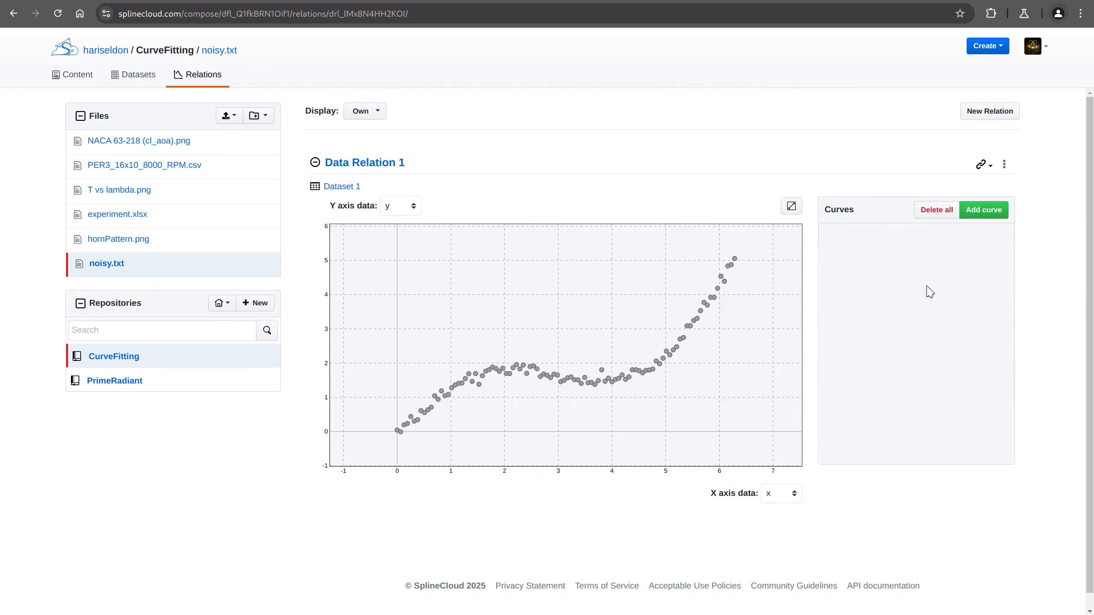
Add a smoothing spline curve to the noisy data relation and set its smoothness to 1.
left_click(984, 211)
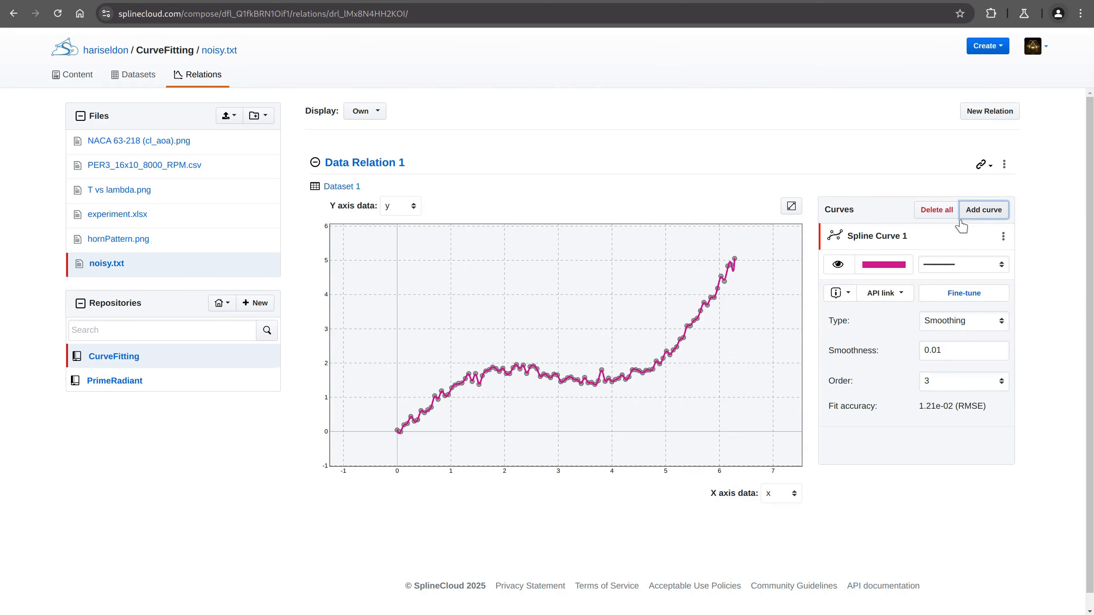
left_click_drag(942, 352, 920, 353)
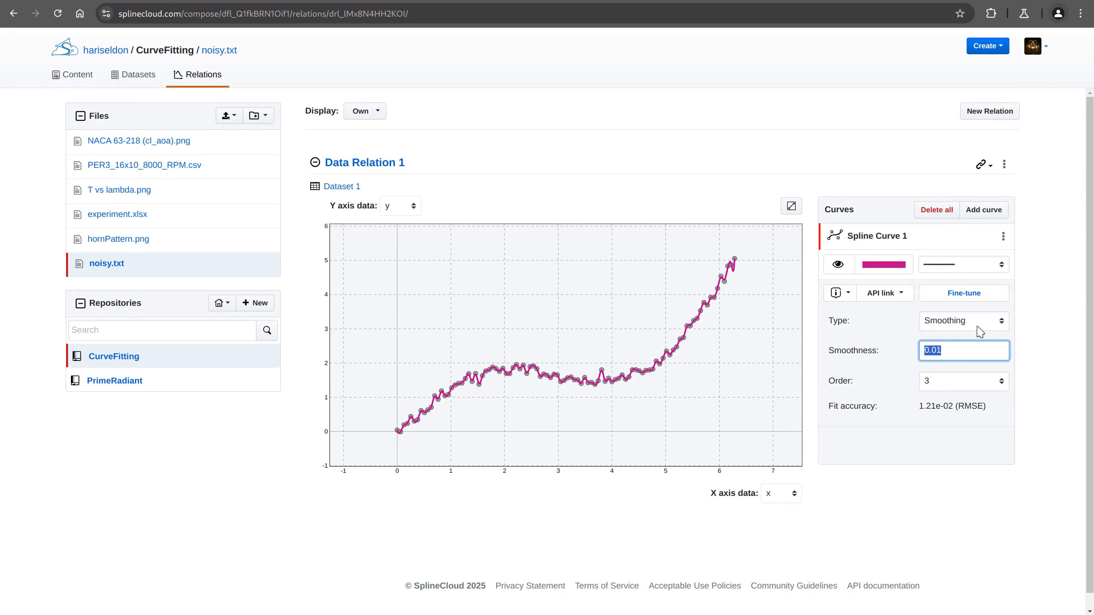
type("1")
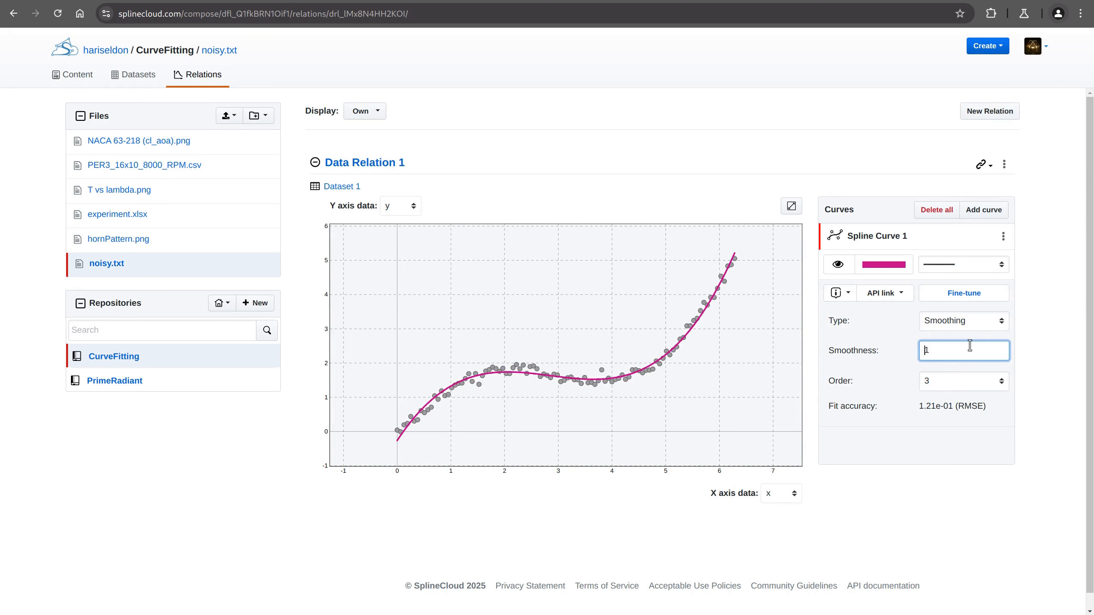
left_click(1034, 381)
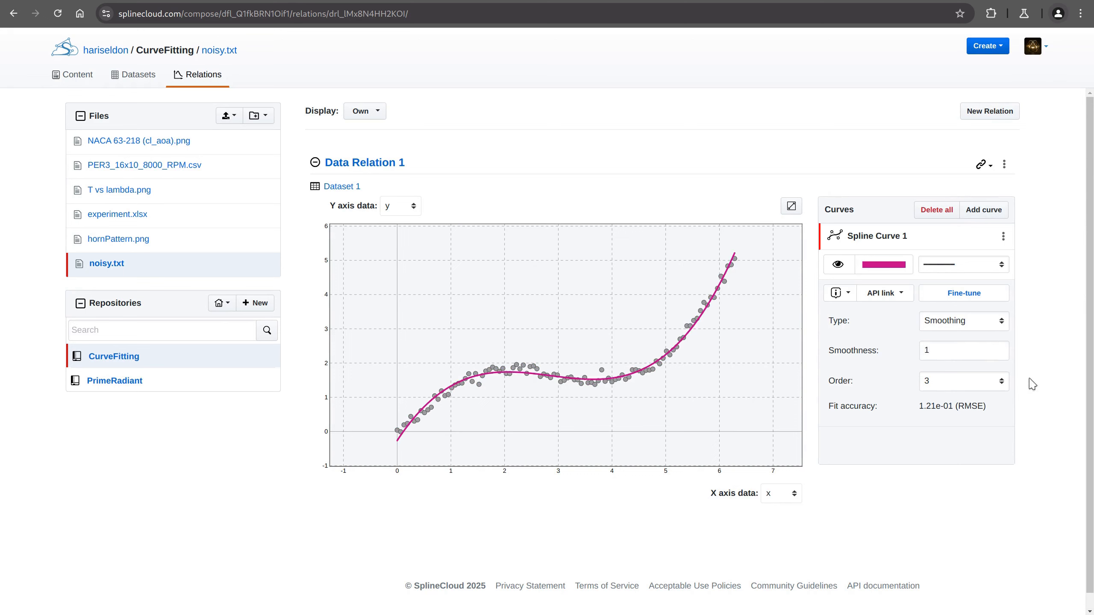
Set the smoothing curve's order to 2 and tune its smoothness through 0.1 and 0.05 down to 0.07.
left_click(1005, 385)
left_click(970, 415)
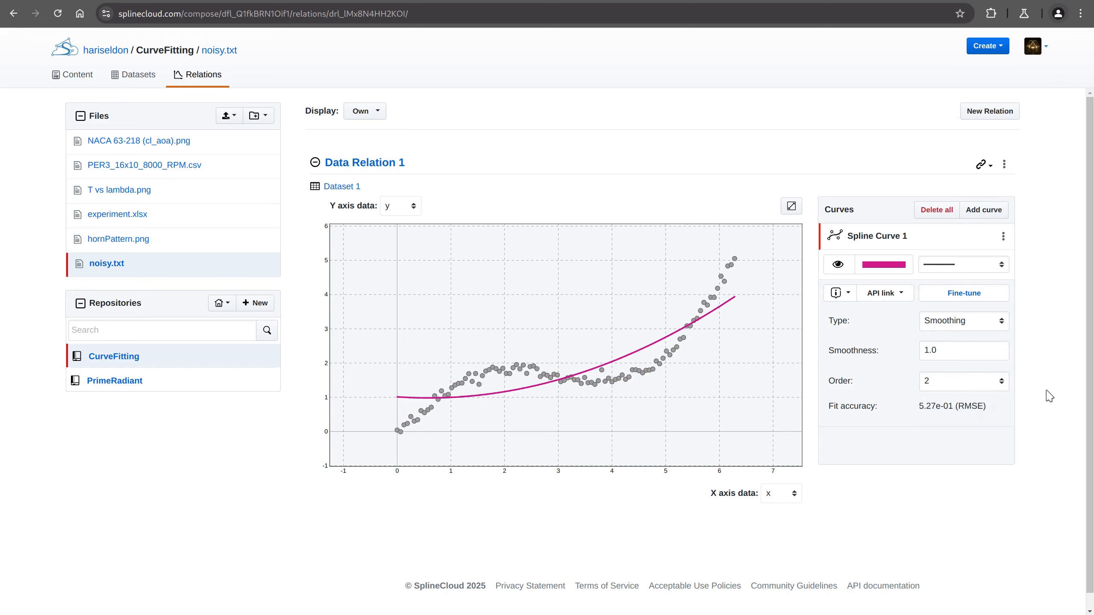
double_click(920, 353)
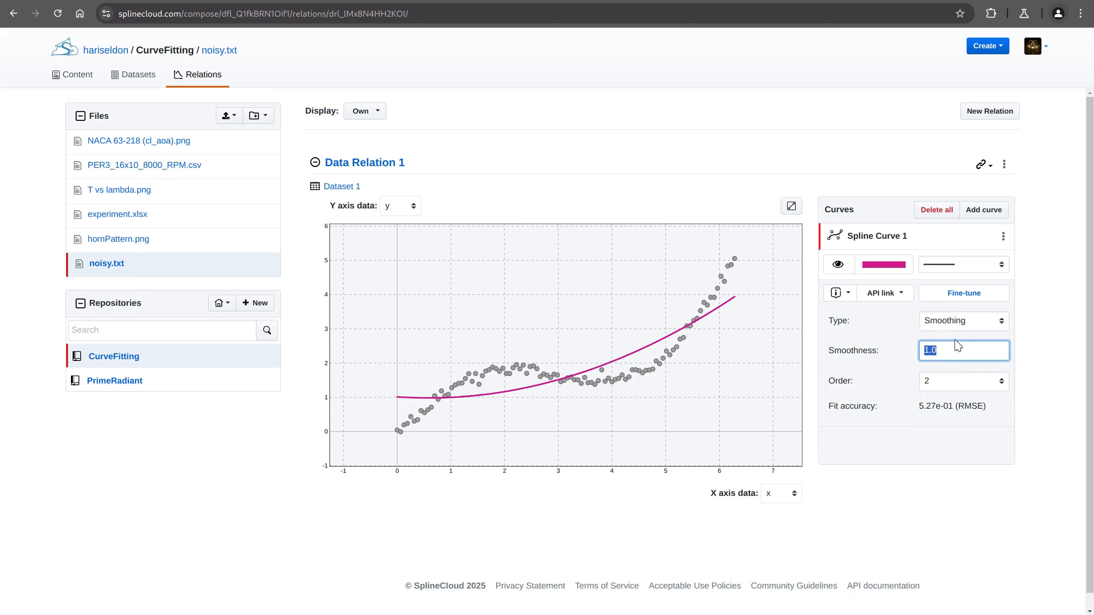
type("0.1")
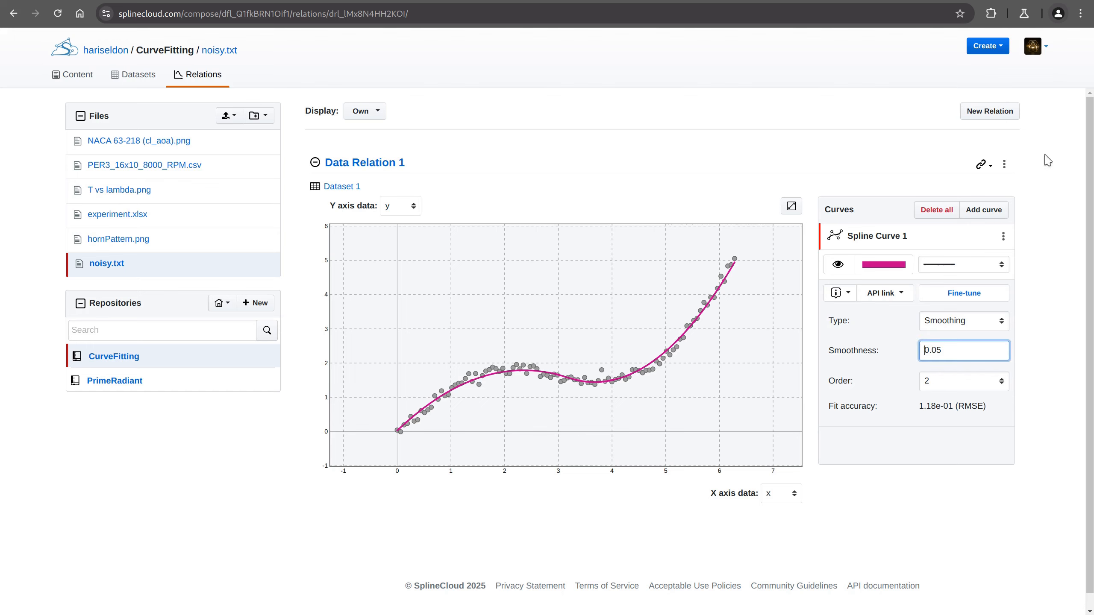
left_click(1063, 127)
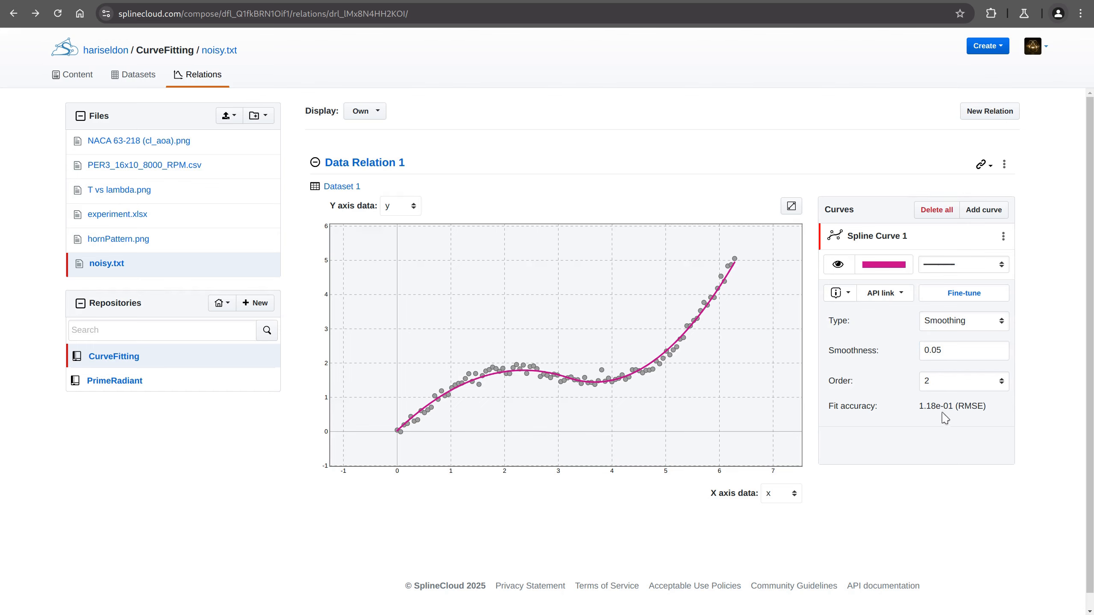
left_click(939, 352)
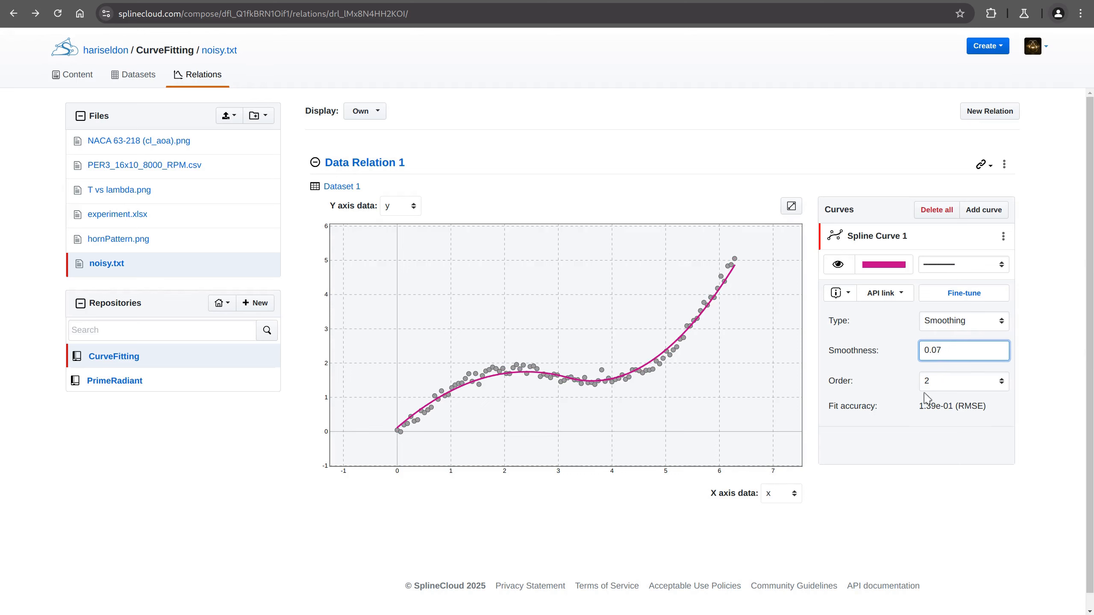
left_click(938, 422)
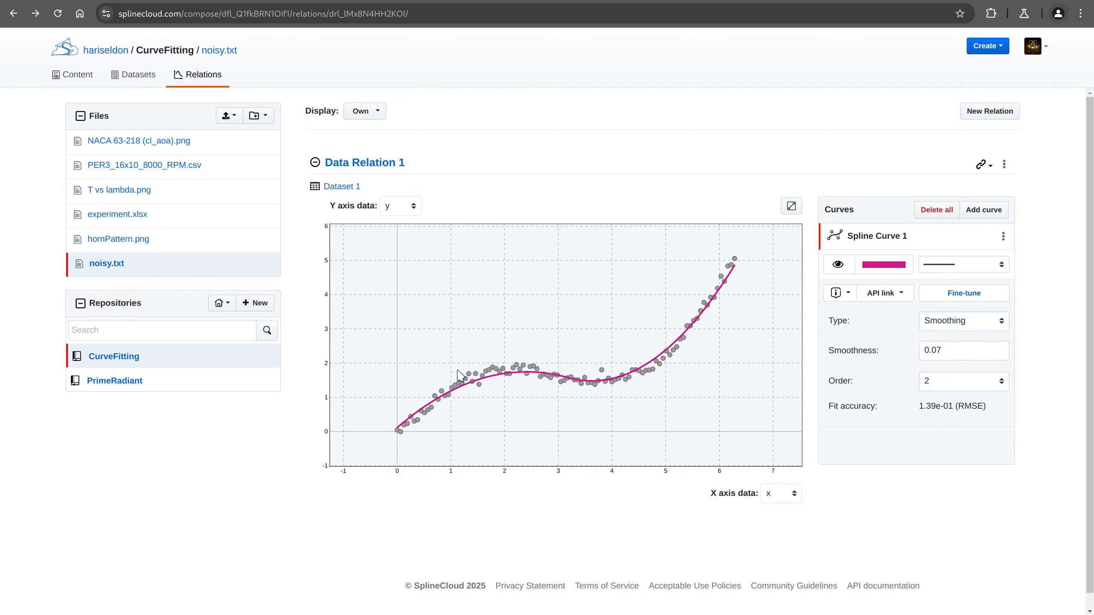
Raise the fitting weights of data points DP27 and DP37 by two increments each and restore the full plot view.
scroll(498, 394, "up", 5)
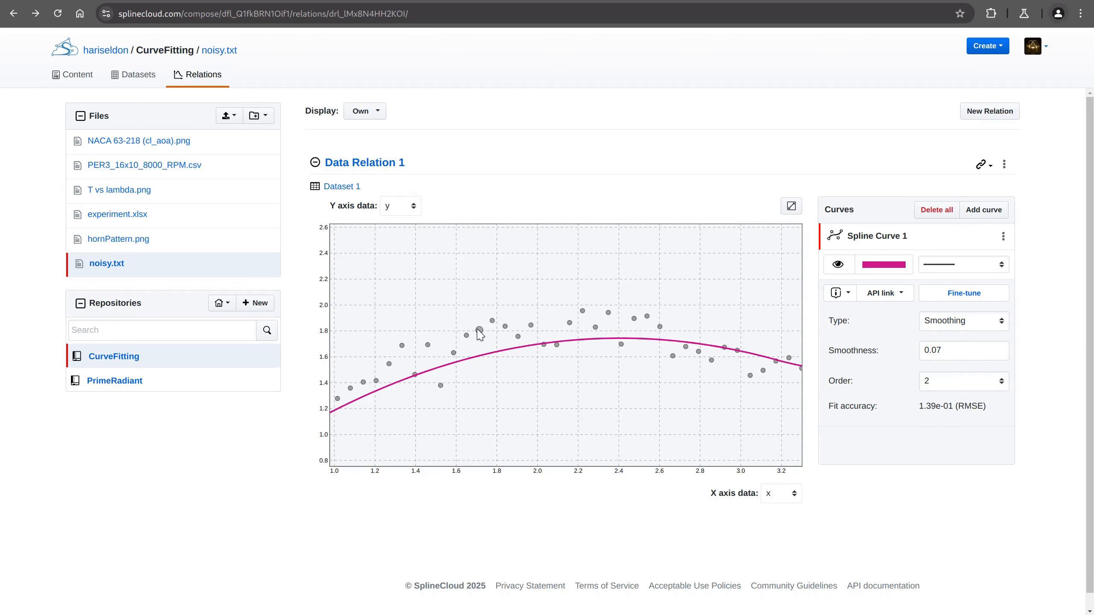
right_click(480, 332)
left_click(499, 371)
right_click(483, 332)
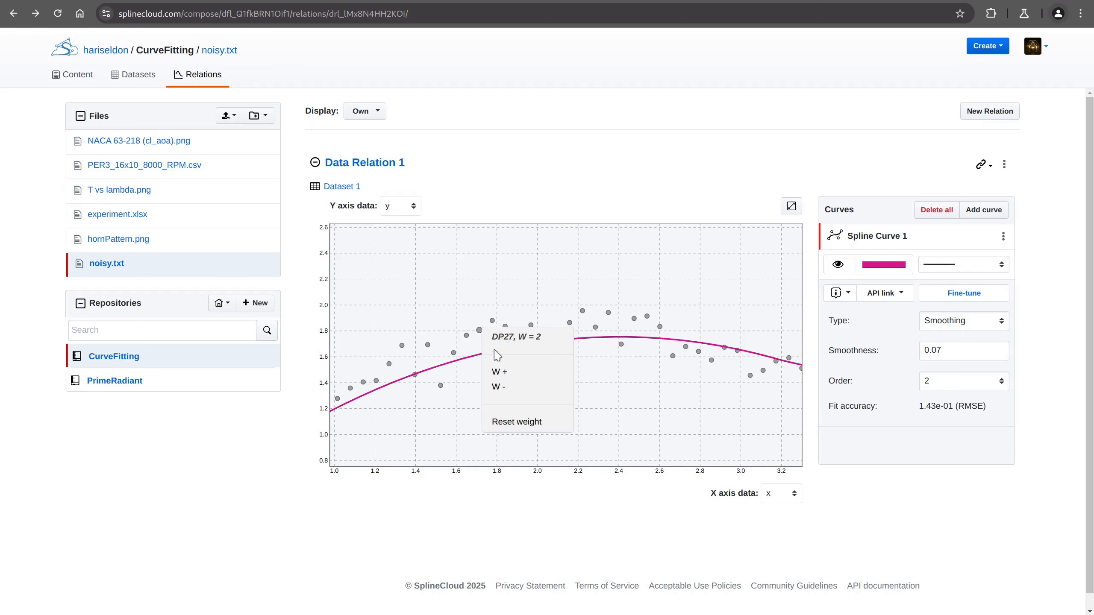
left_click(500, 372)
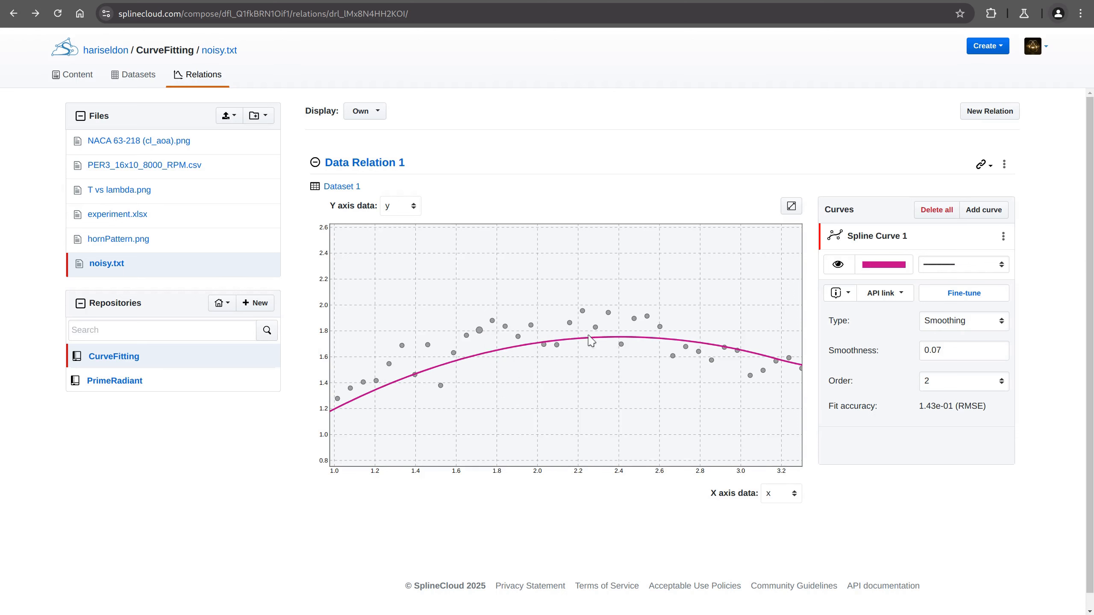
right_click(608, 315)
left_click(631, 357)
right_click(609, 314)
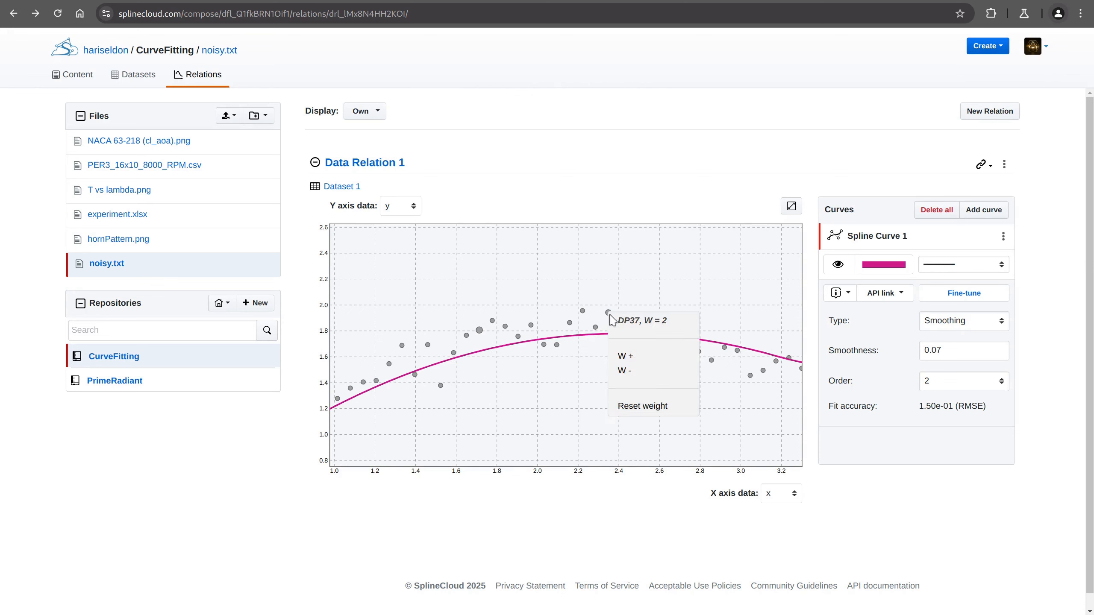
left_click(633, 356)
scroll(618, 371, "down", 2)
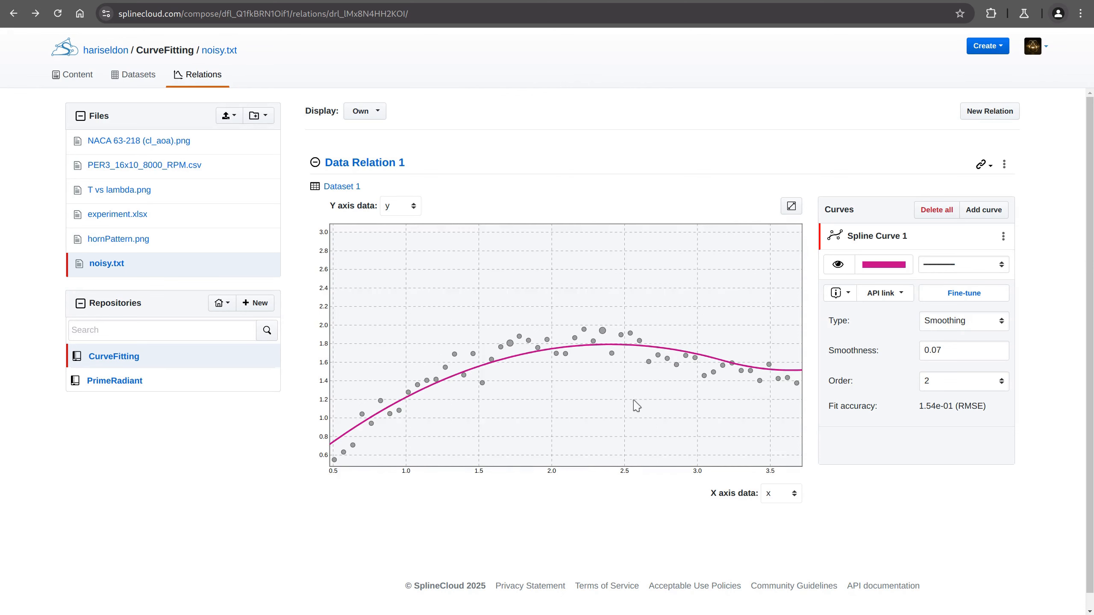
left_click(791, 206)
Reset the weights of the two emphasized data points to default and restore the full plot view.
scroll(512, 377, "up", 2)
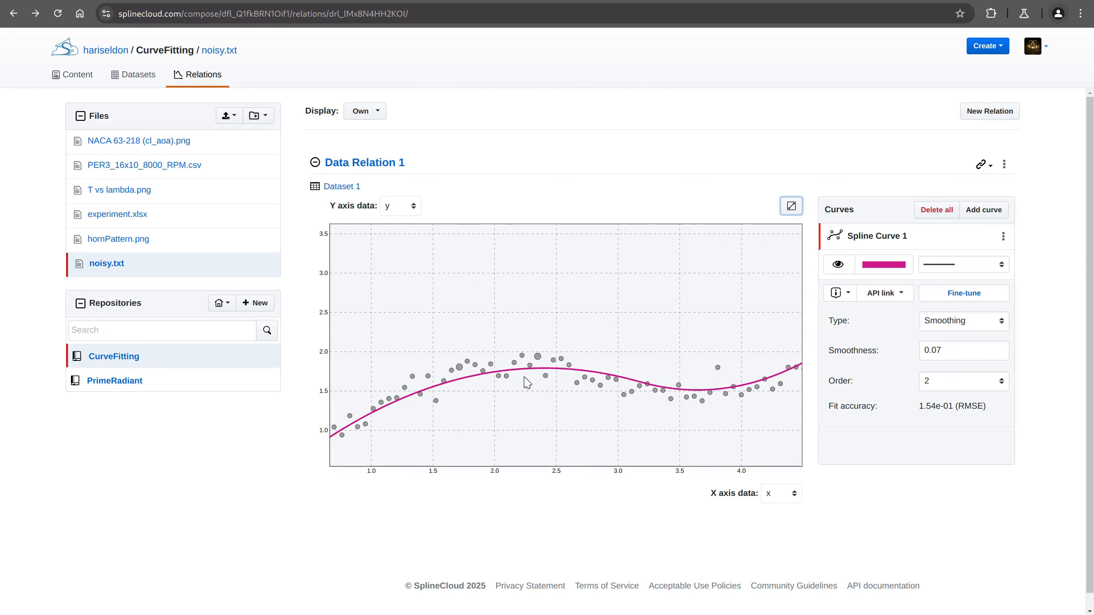
left_click(536, 366)
left_click(548, 404)
left_click(540, 364)
left_click(560, 451)
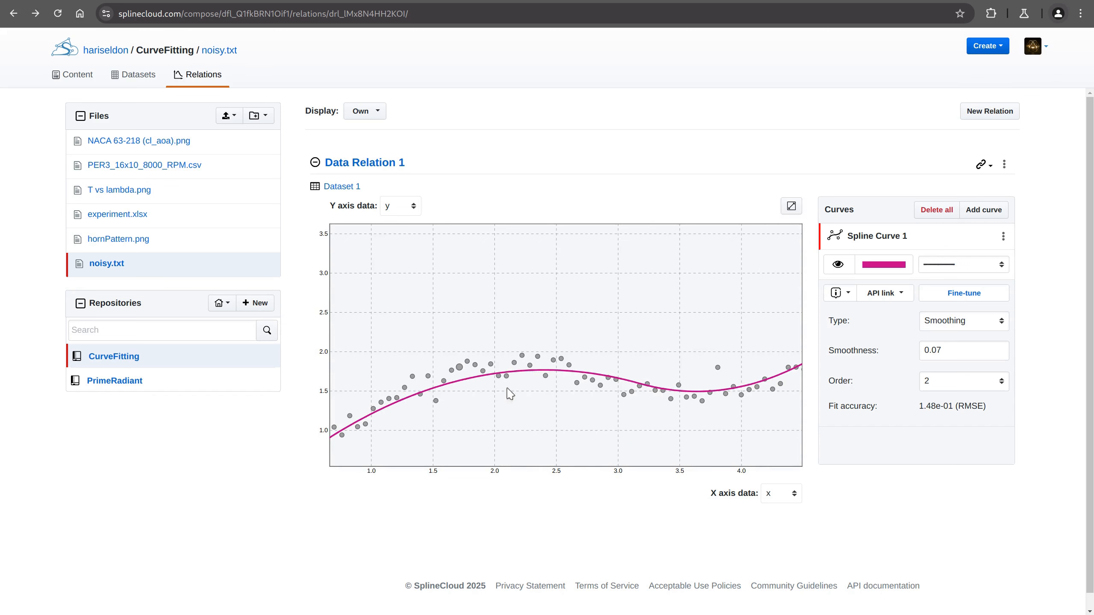
left_click(459, 368)
left_click(498, 462)
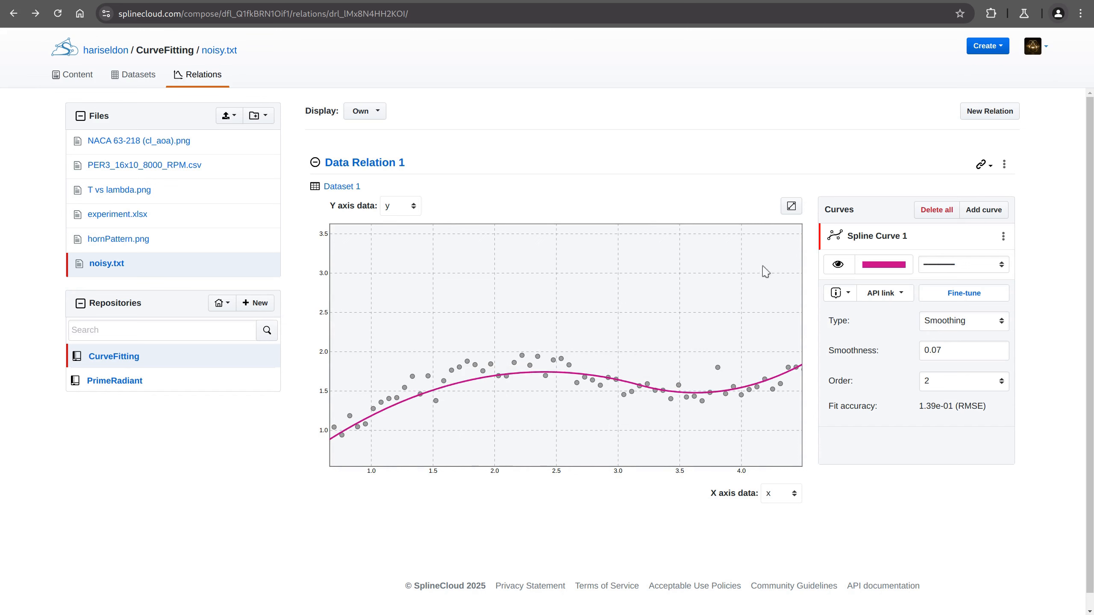
left_click(793, 207)
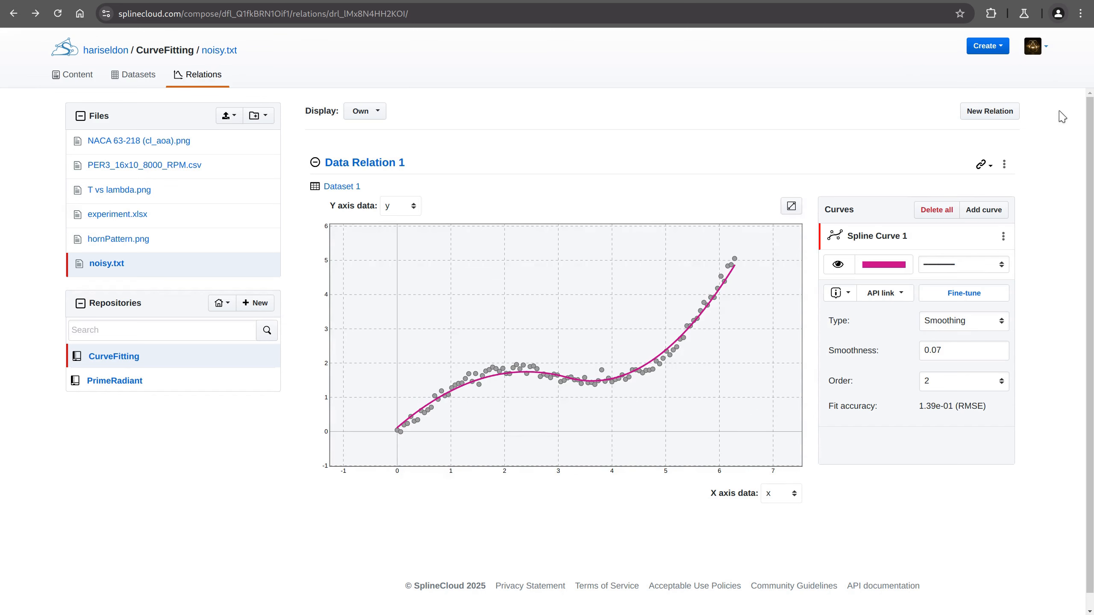
Examine up close how the smoothing curve follows the noisy points along its length, and restore the full plot view.
scroll(570, 347, "up", 3)
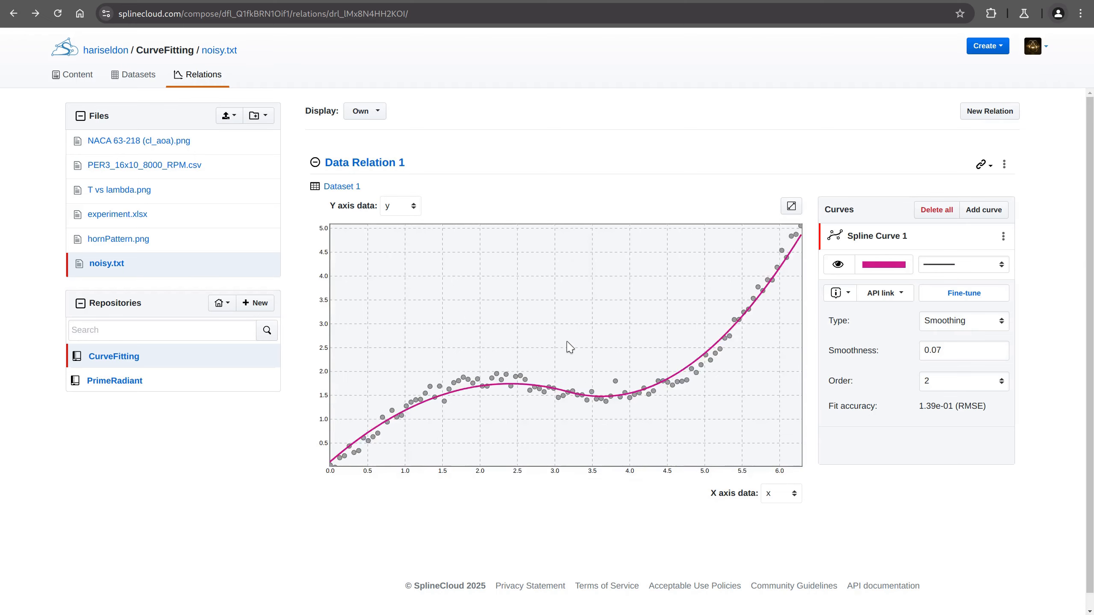
scroll(566, 342, "down", 5)
scroll(564, 342, "up", 4)
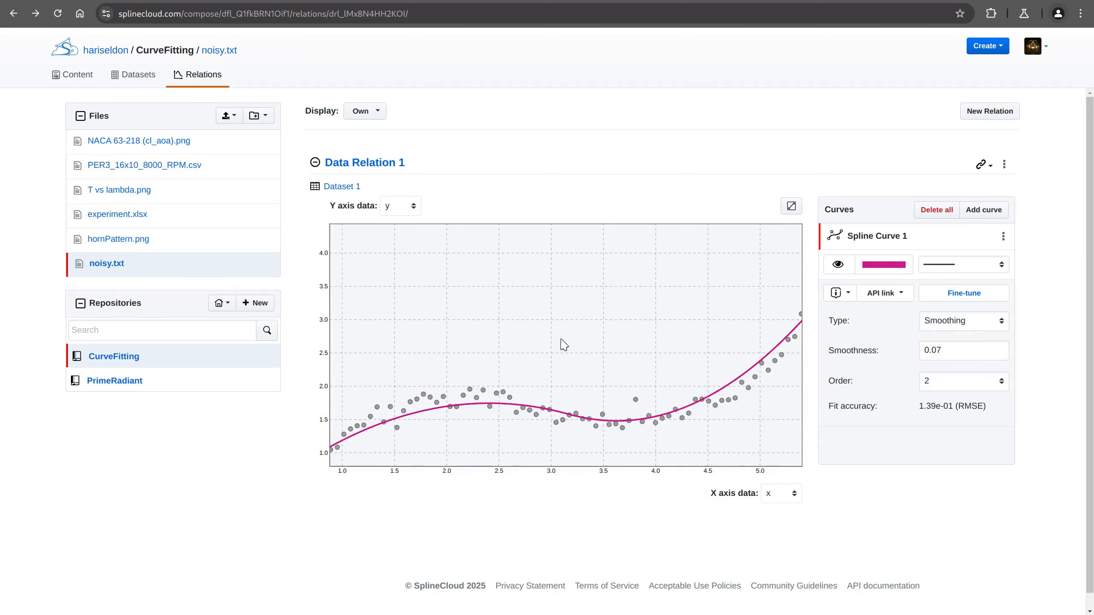
scroll(564, 342, "down", 2)
left_click_drag(651, 323, 621, 402)
scroll(537, 321, "up", 6)
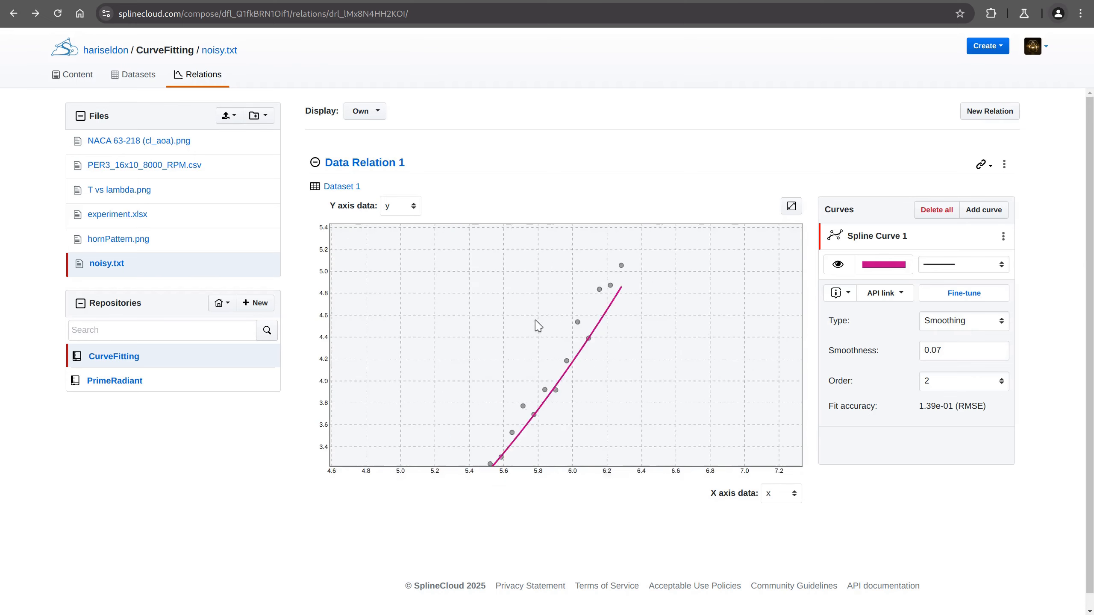
scroll(544, 320, "down", 4)
left_click_drag(521, 358, 527, 291)
scroll(499, 361, "up", 5)
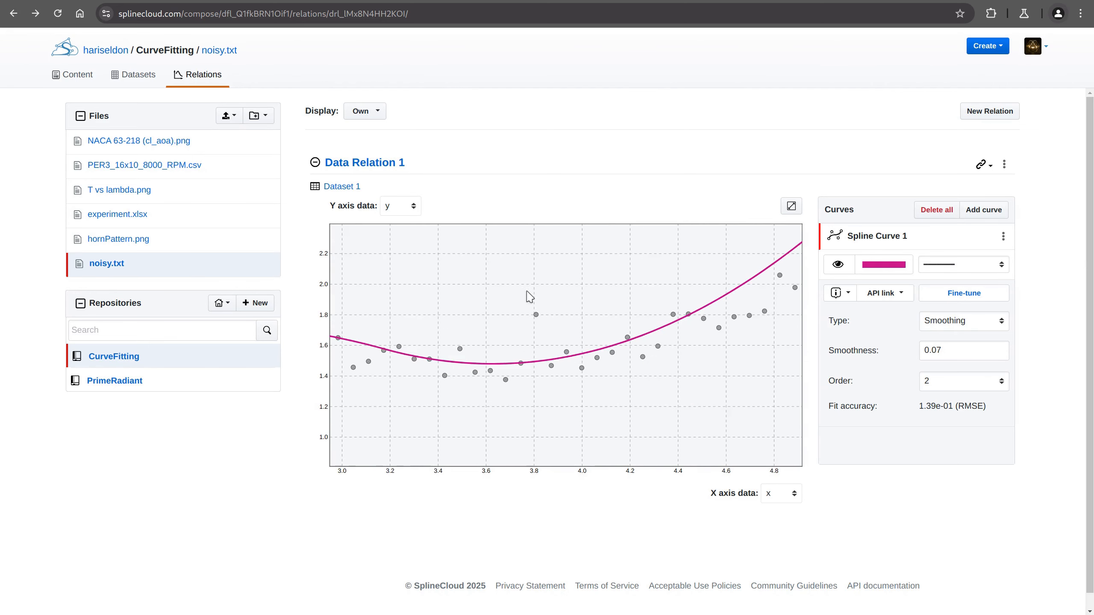
left_click(791, 206)
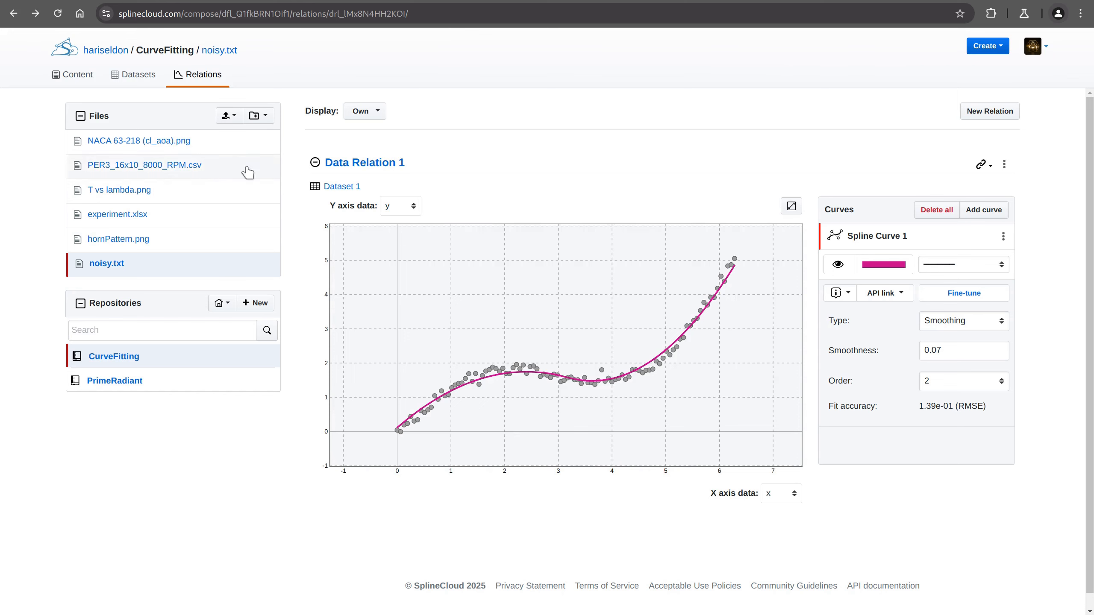
Open the NACA 63-218 (cl_aoa).png relation and toggle its image-fitted plot view and background image off and on.
left_click(163, 141)
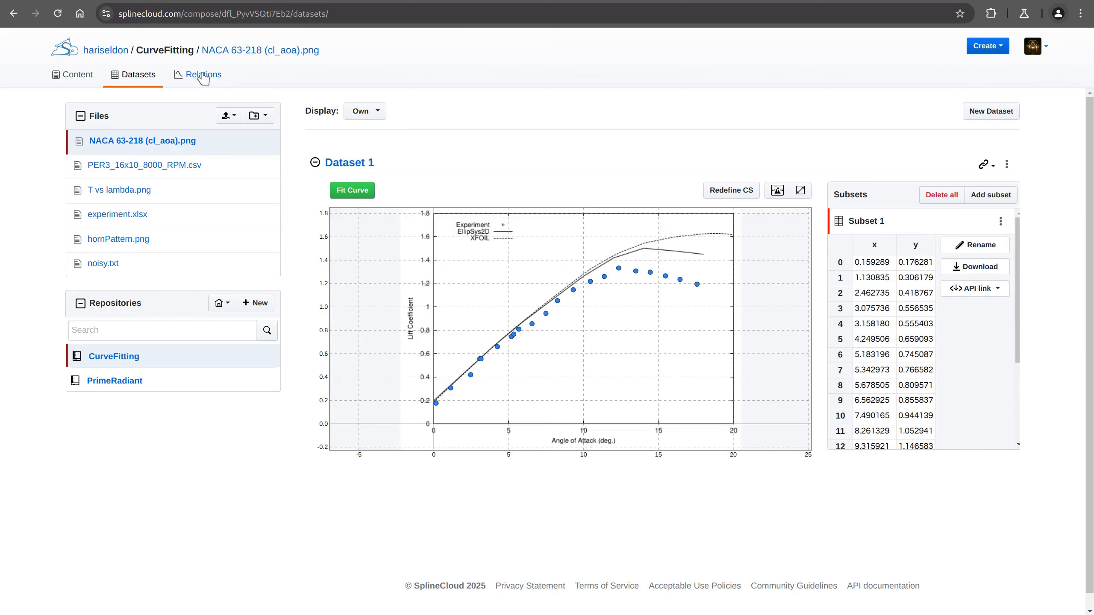
left_click(204, 76)
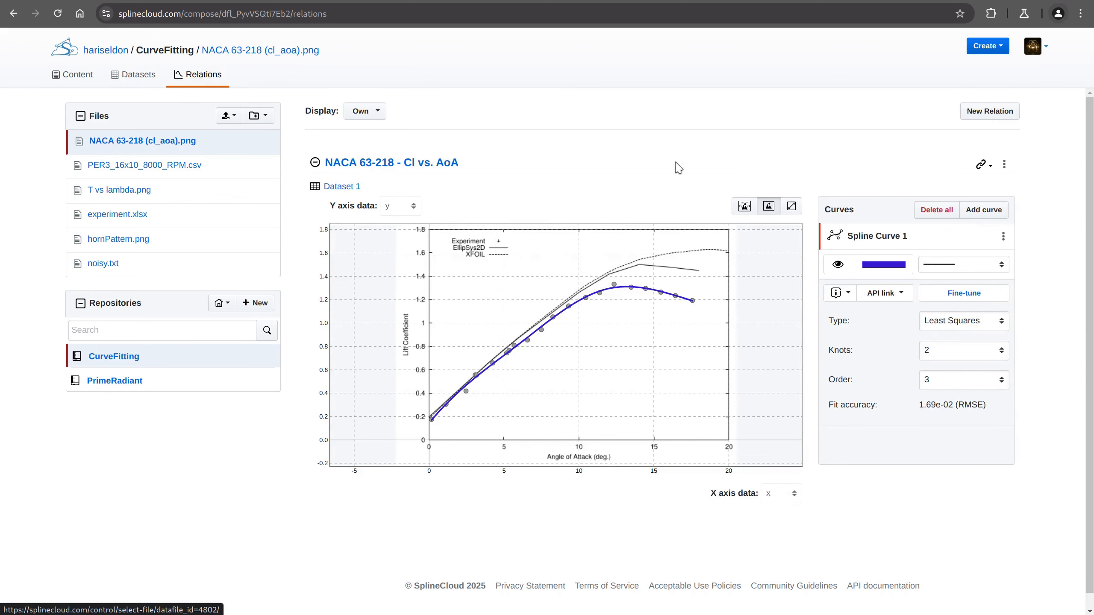
left_click(745, 208)
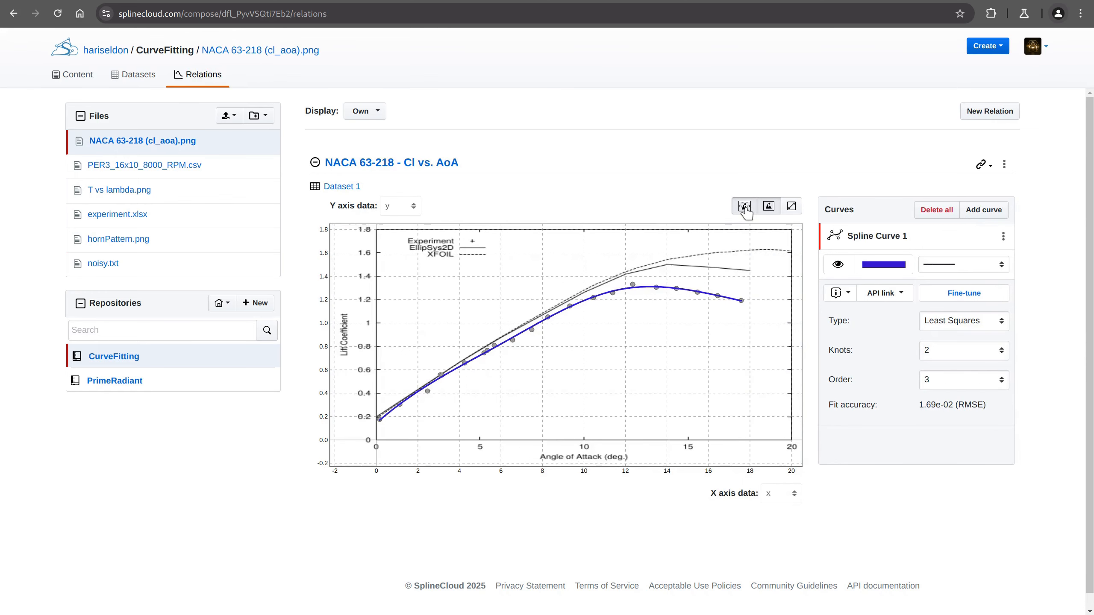
left_click(745, 208)
left_click(769, 206)
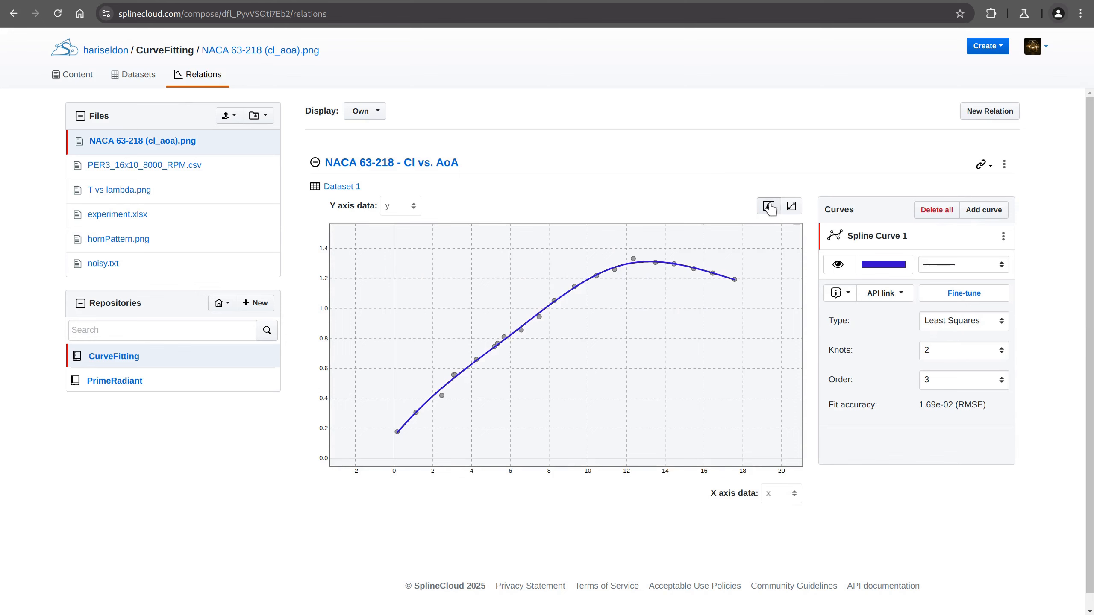
left_click(769, 206)
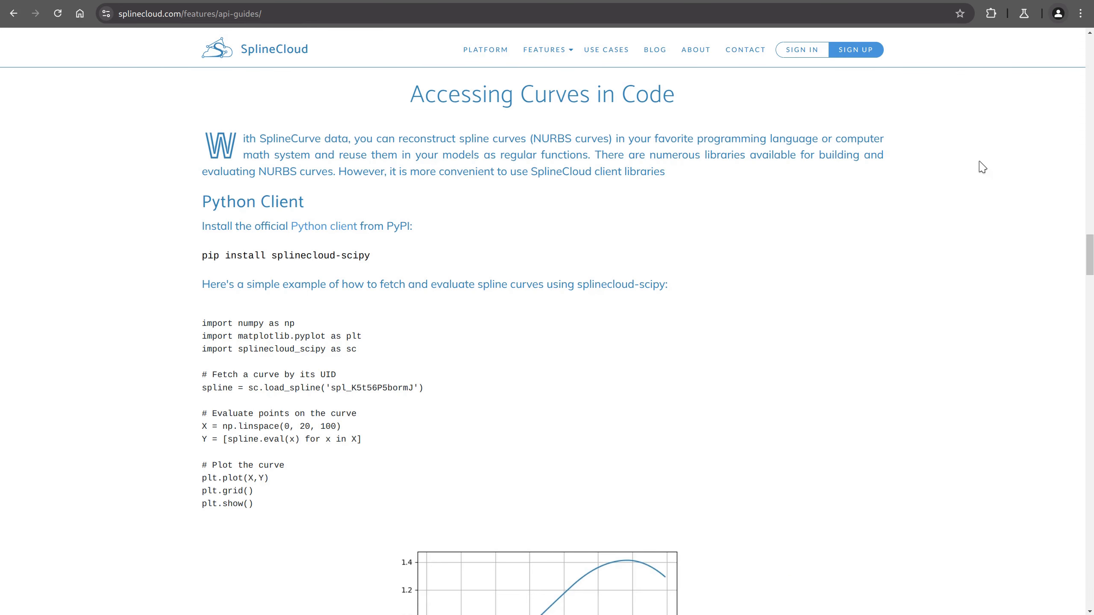
Look through the SplineCloud API guide's Python and MATLAB client examples for accessing curves in code.
scroll(983, 167, "down", 1)
scroll(984, 168, "down", 15)
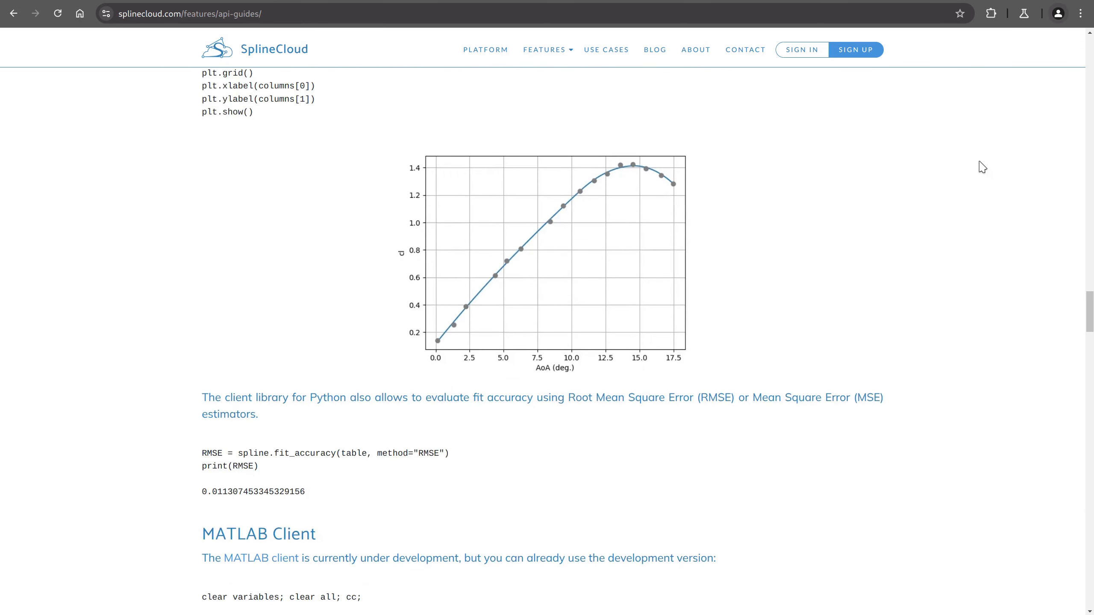
scroll(983, 167, "down", 12)
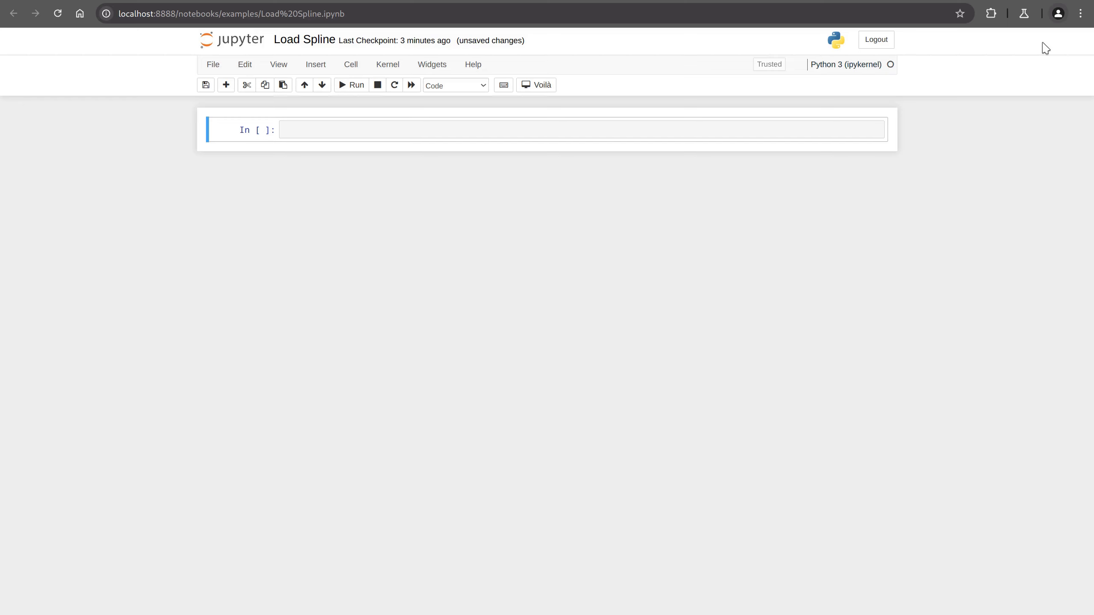
In the Load Spline Jupyter notebook, import numpy as np and splinecloud_scipy as scloud, and run the cell.
left_click(293, 127)
type("import numpy as np import splinecloud_scipy as scloud")
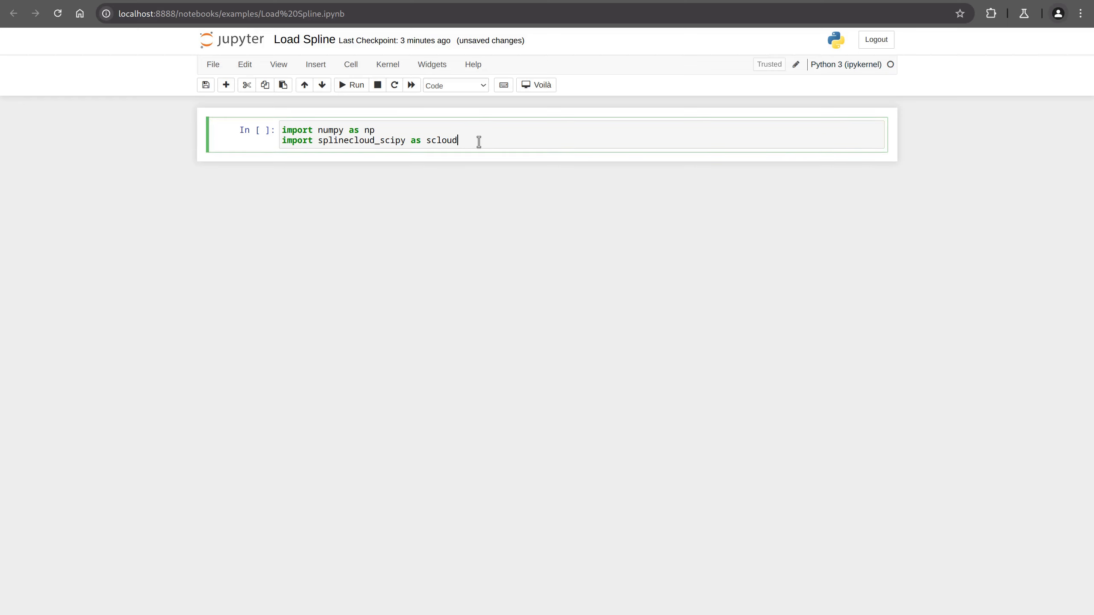
key("shift+Return")
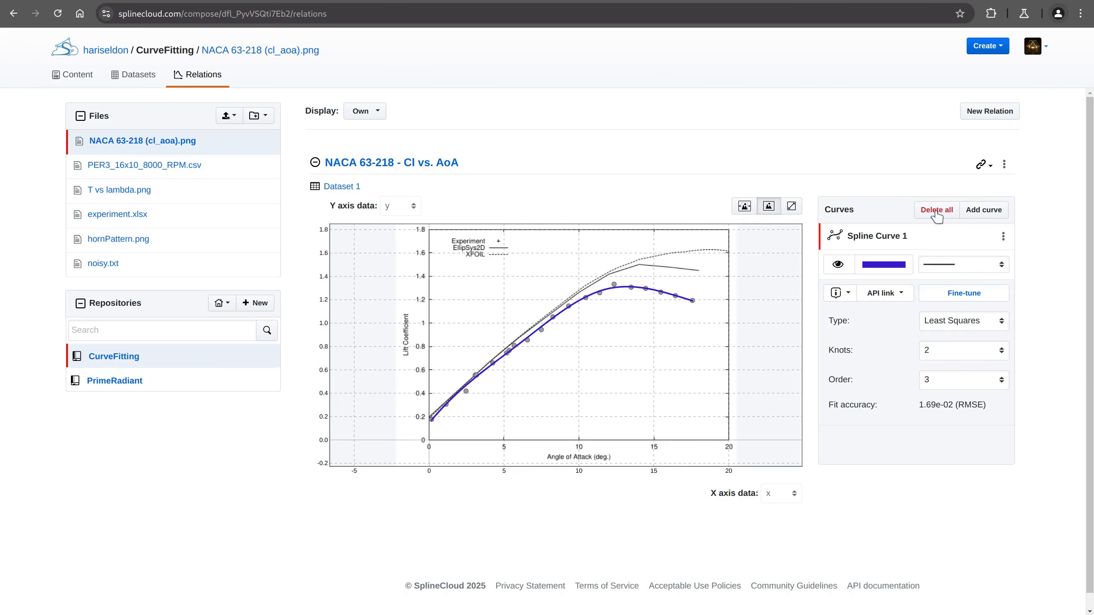
Copy the NACA 63-218 curve's ID from SplineCloud and run spline = scloud.load_spline("spl_t948CUlEQBqy") in the Jupyter notebook.
left_click(907, 294)
left_click(894, 345)
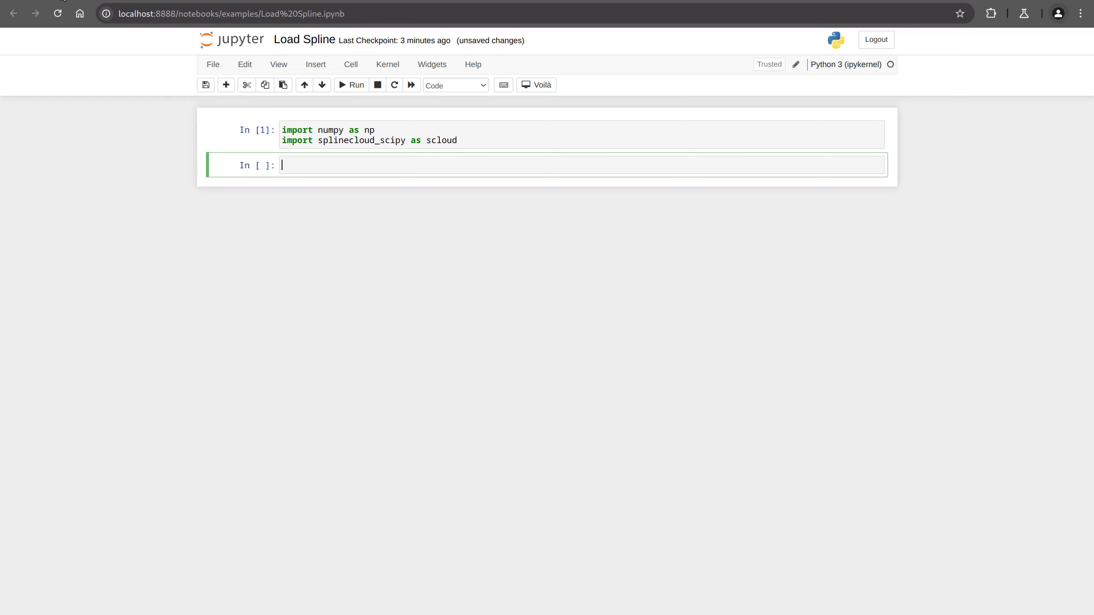
type("spline = scloud.load_spline(\"")
type("spl_t948CUlEQBqy")
key("shift+Return")
Evaluate the loaded spline at 4 by running spline.eval(4) in a new cell.
type("spline.")
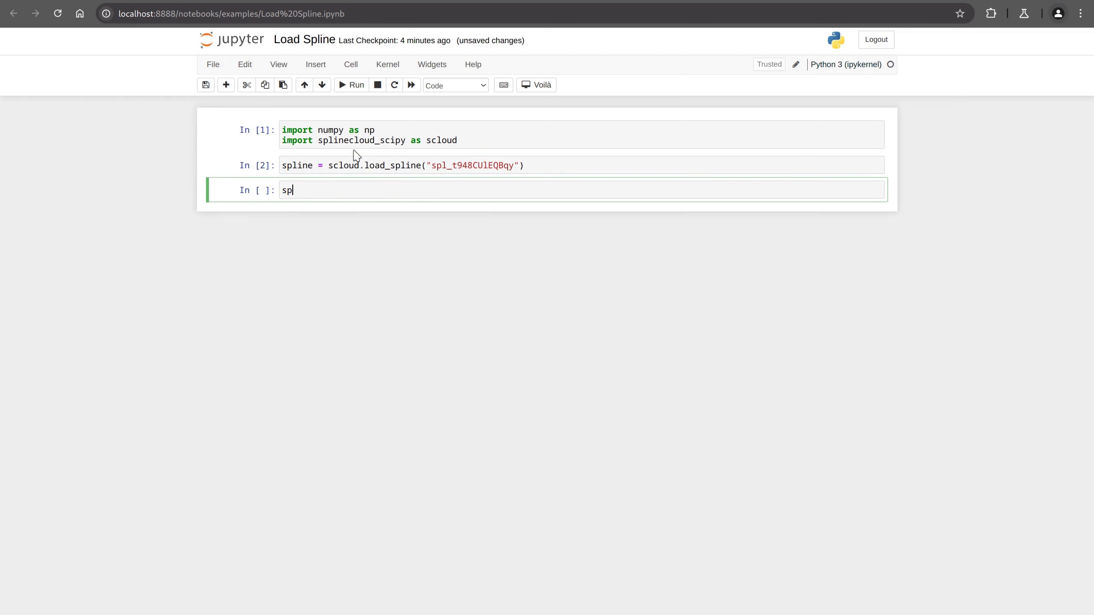
type("eval(4)")
key("shift+Return")
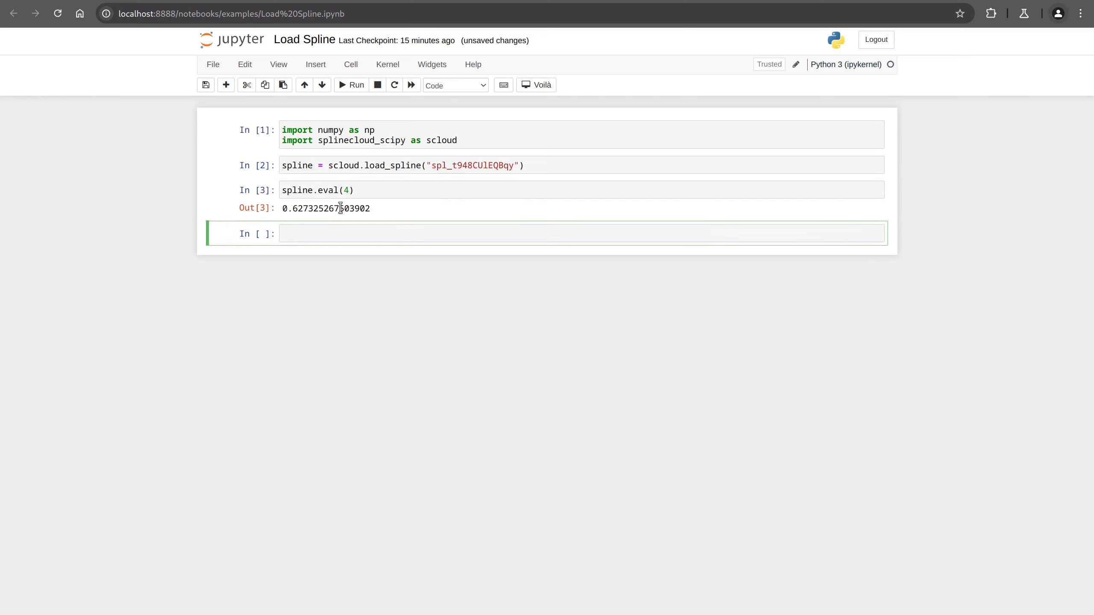
Define X = np.linspace(0, 18, 100) in a new cell and start another line below it.
type("X = np.linspace(0, 18, 100)")
key("Return")
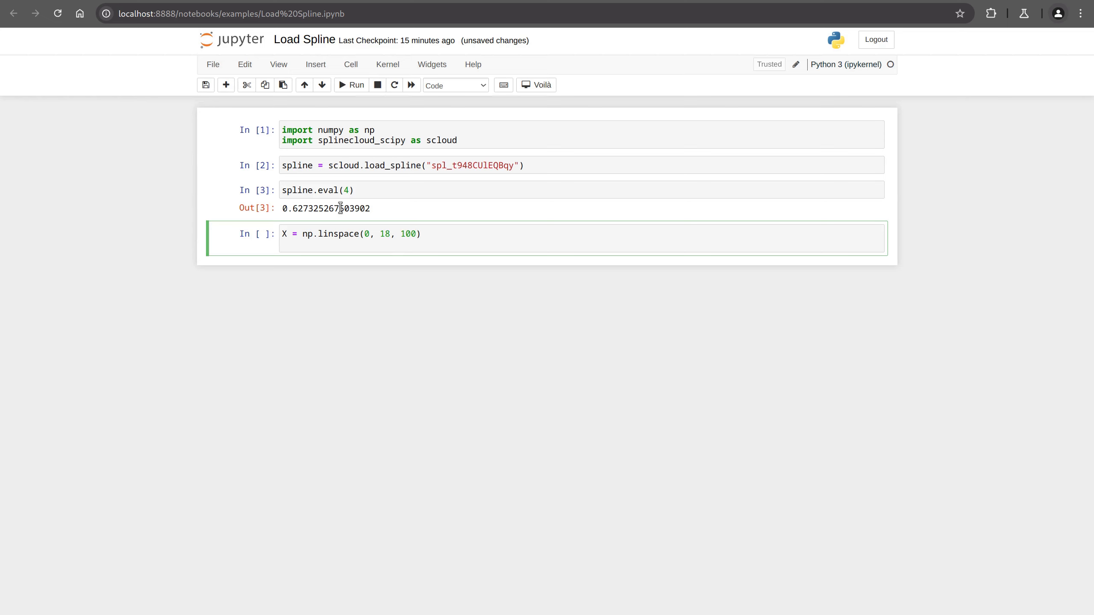